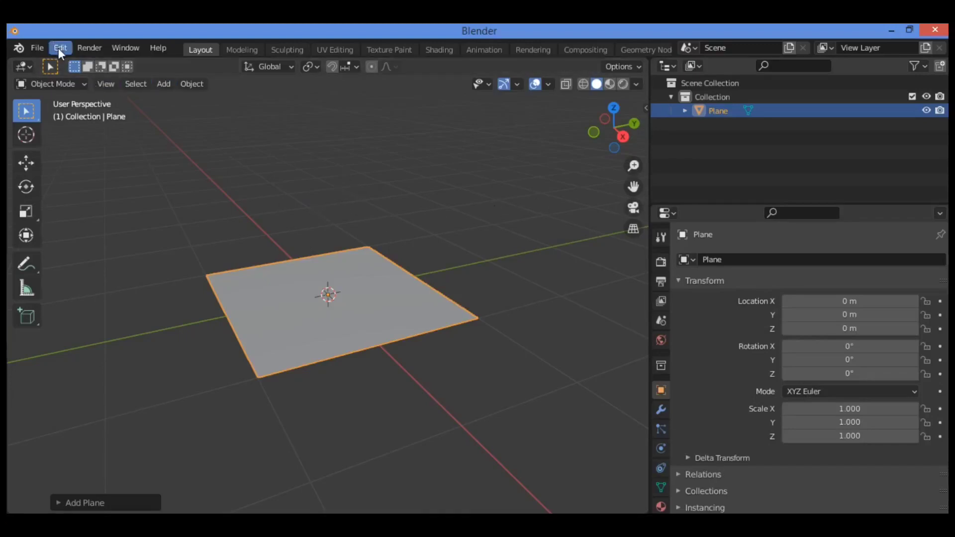
Switch the main view to the Image Editor, load Desktop's Sans titre.png and fit it in view
left_click(27, 67)
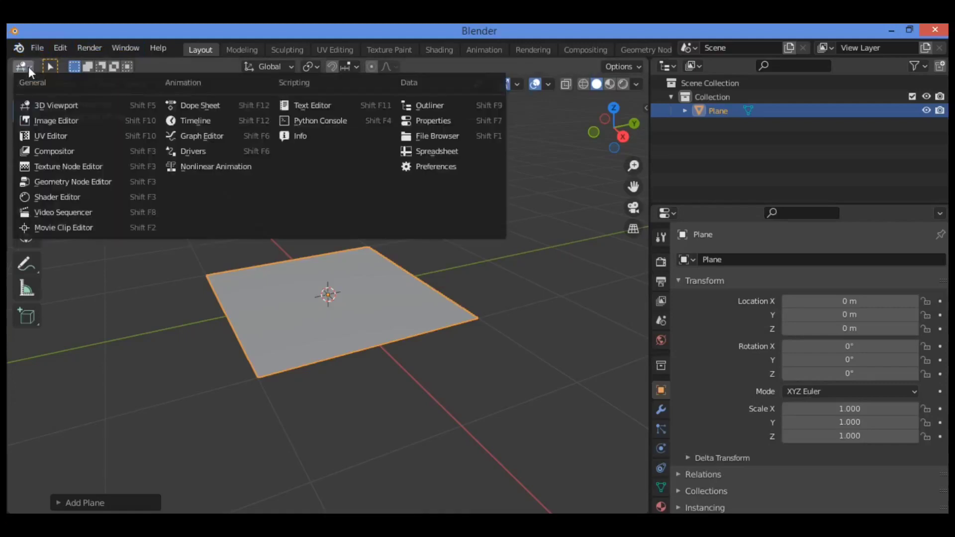
left_click(73, 121)
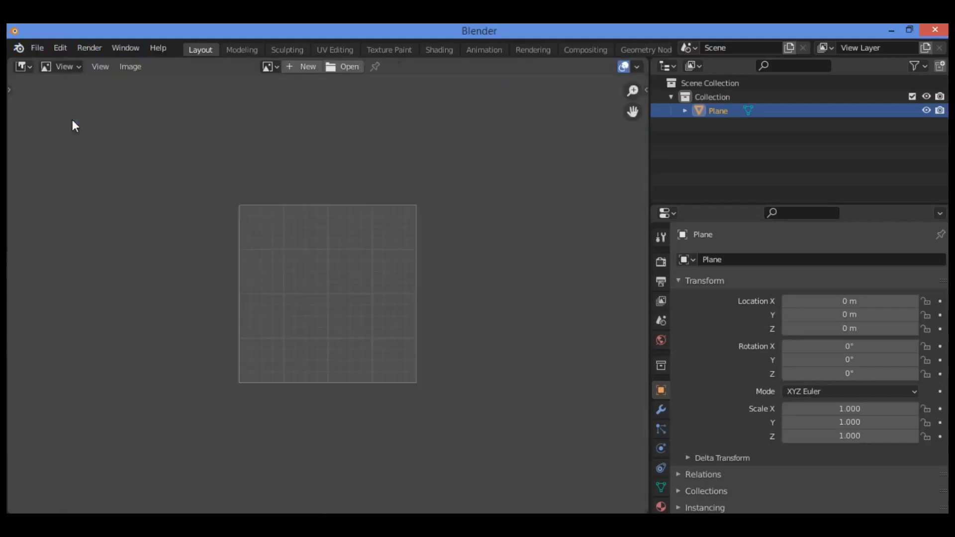
left_click(335, 68)
left_click(173, 219)
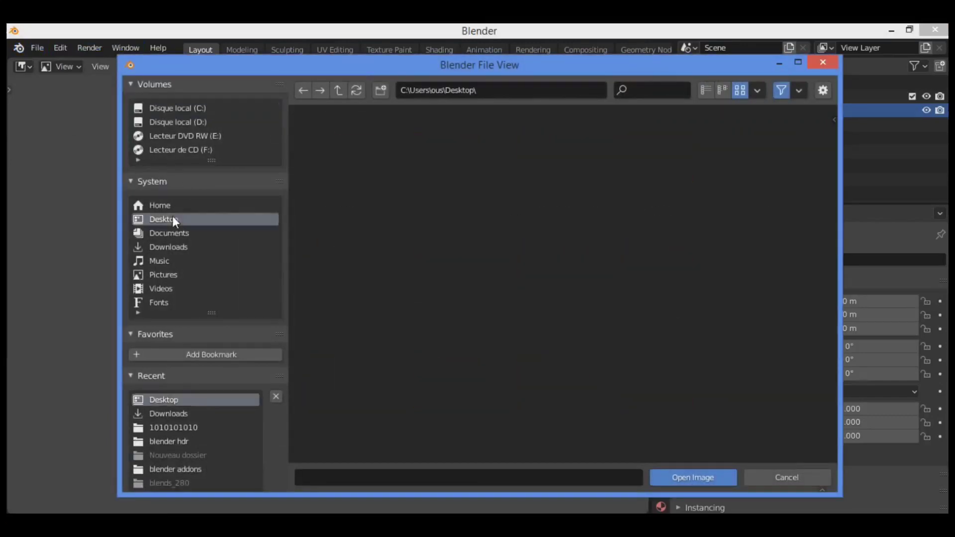
left_click(752, 317)
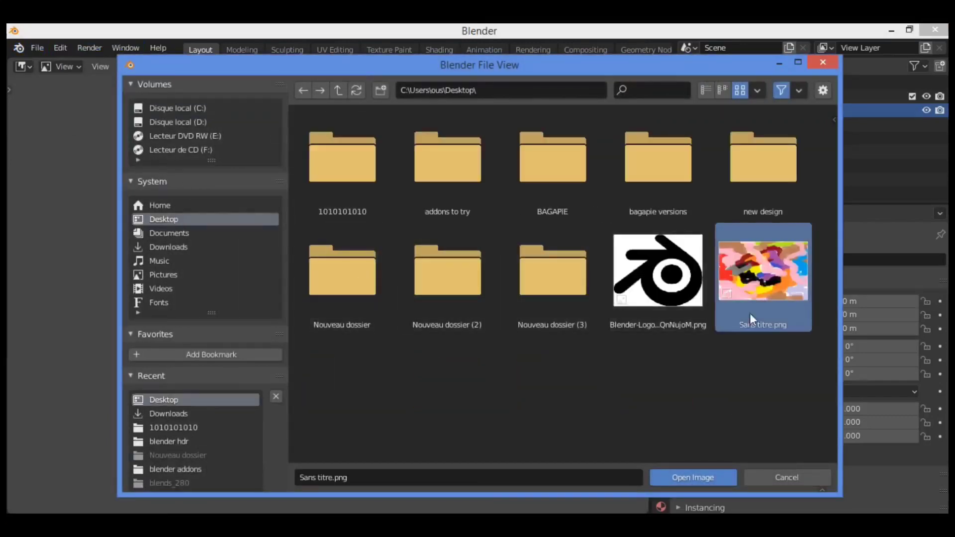
left_click(682, 479)
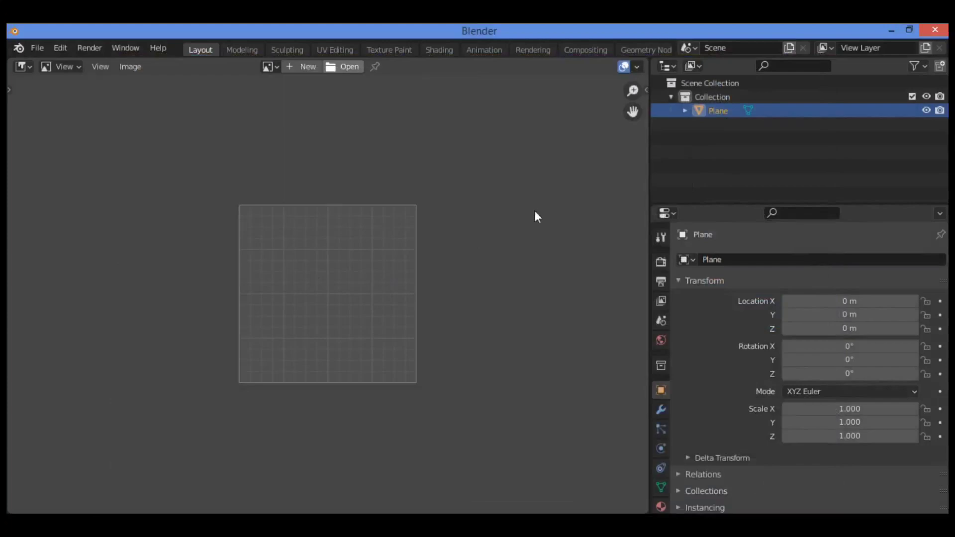
scroll(491, 233, "up", 3)
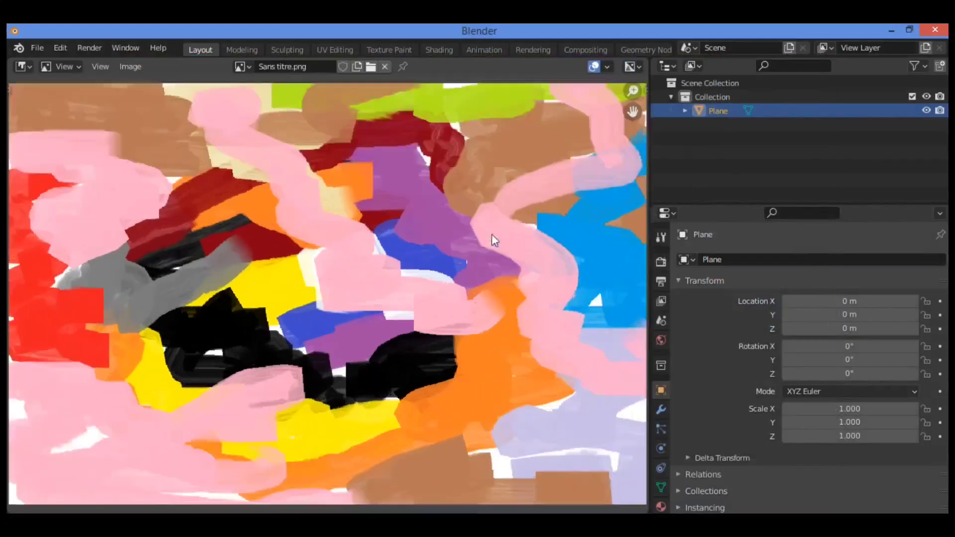
scroll(491, 233, "up", 1)
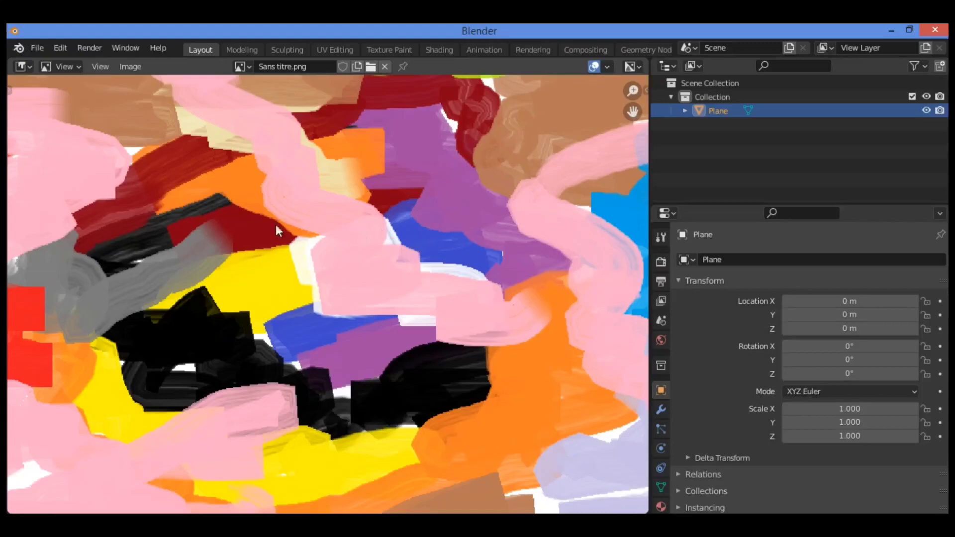
key("Home")
scroll(367, 270, "up", 1)
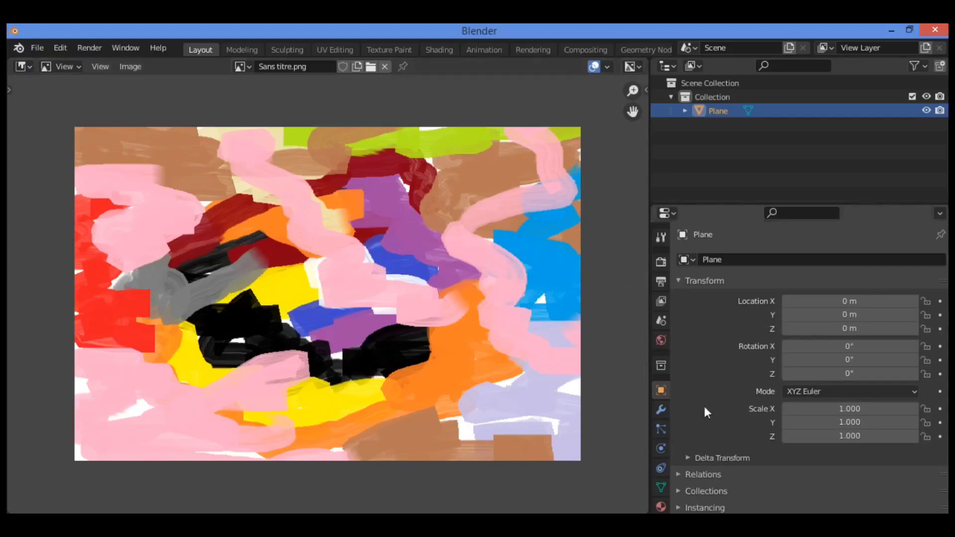
scroll(686, 413, "down", 4)
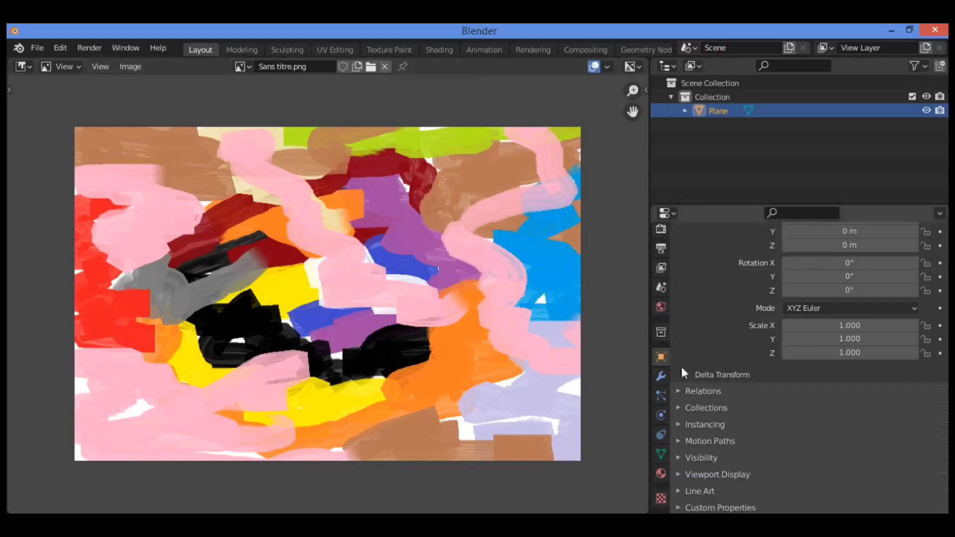
Add a new texture in the Texture tab and load Sans titre.png from the Desktop into it
left_click(661, 499)
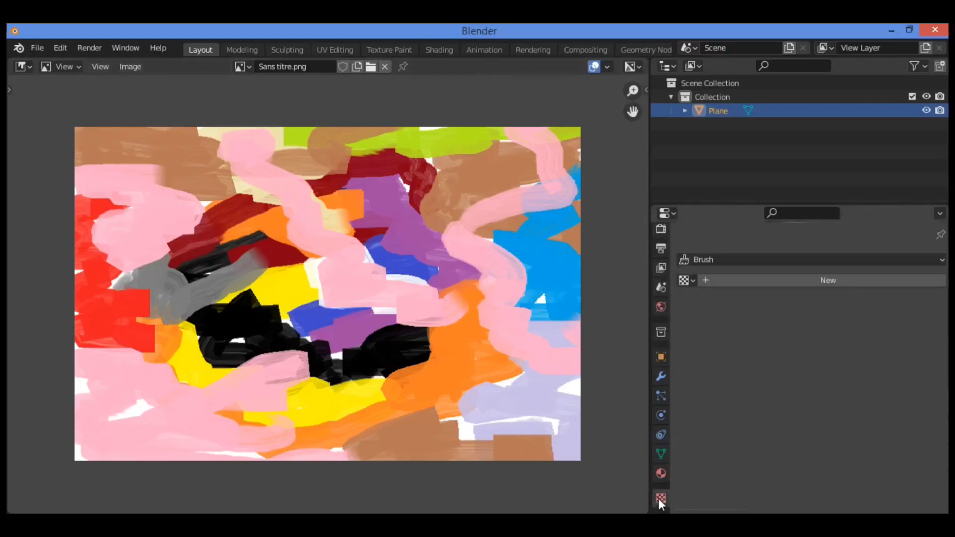
left_click(779, 283)
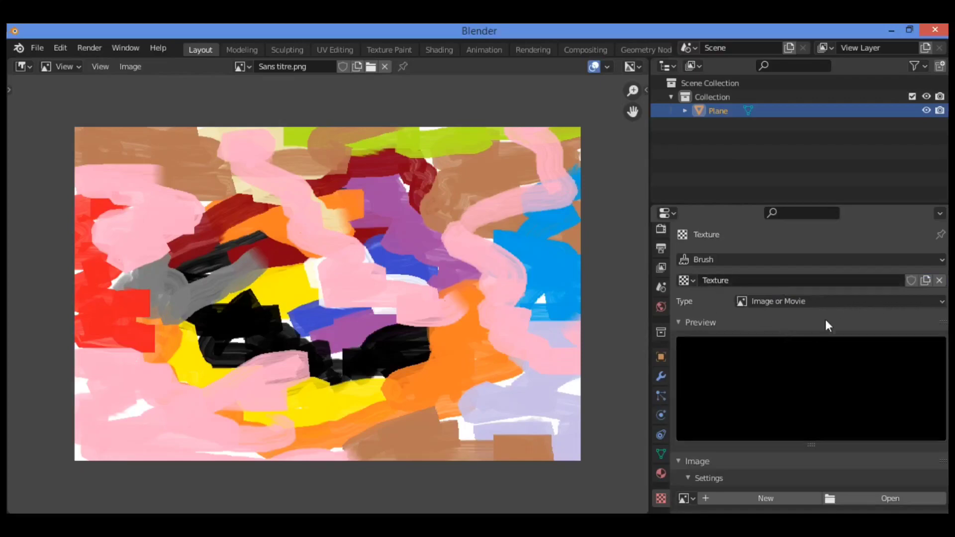
left_click(881, 497)
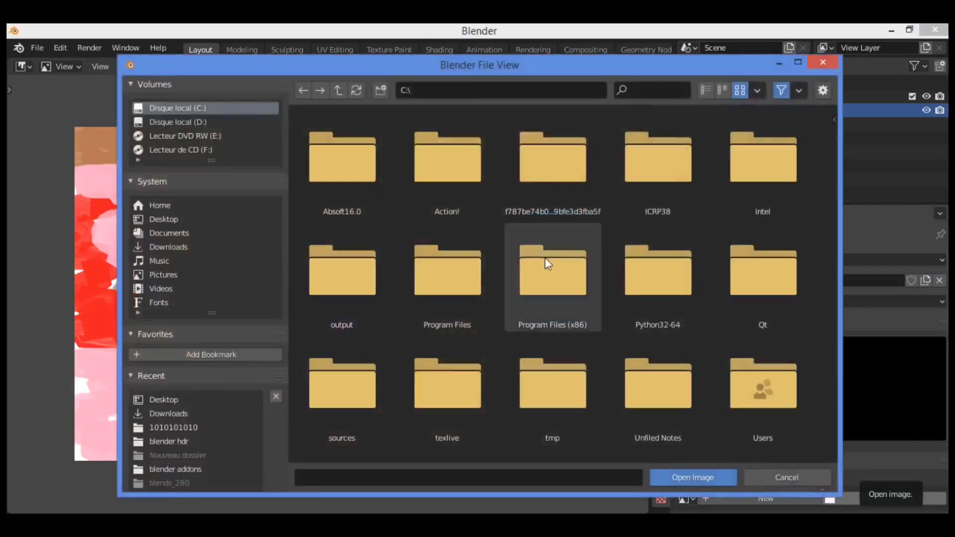
left_click(171, 224)
left_click(771, 273)
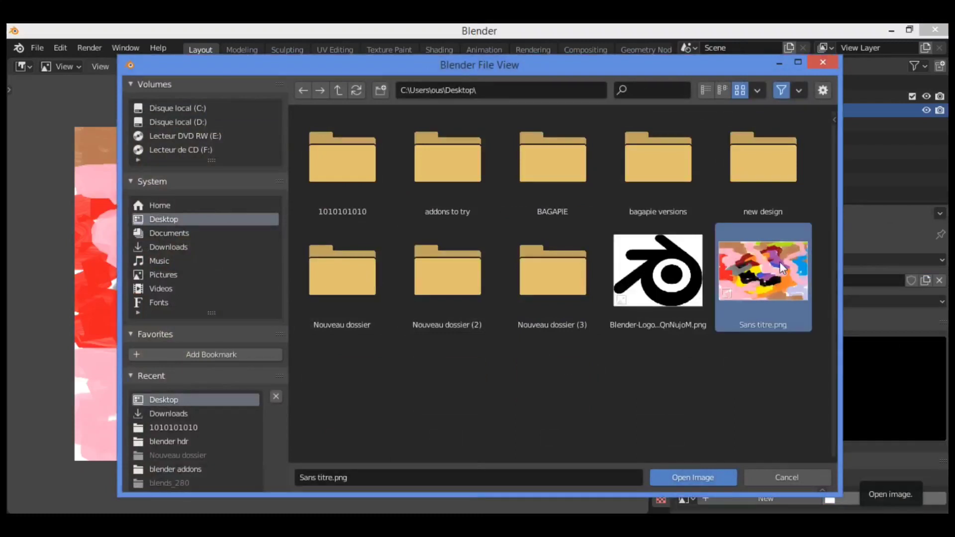
left_click(678, 479)
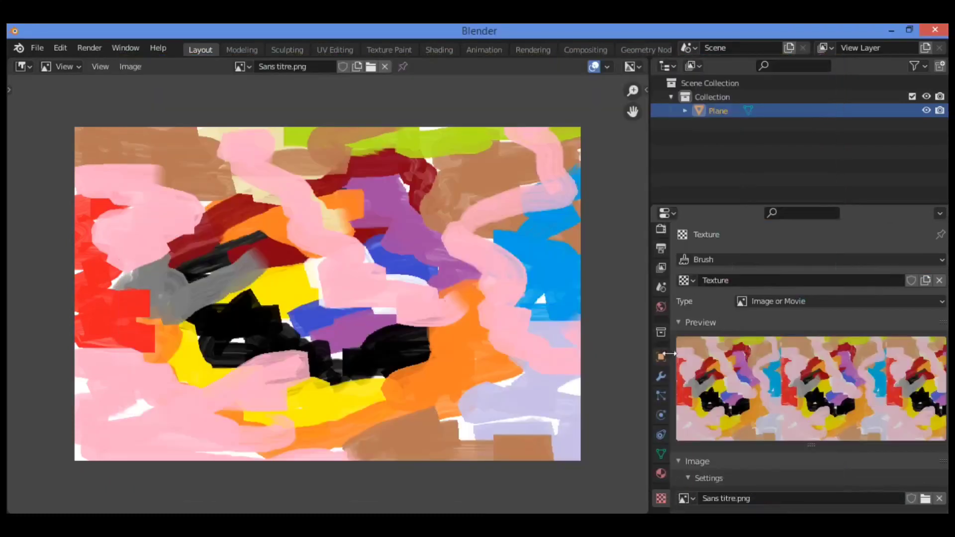
Switch the area back to the 3D Viewport and scale the plane up with S
left_click(22, 67)
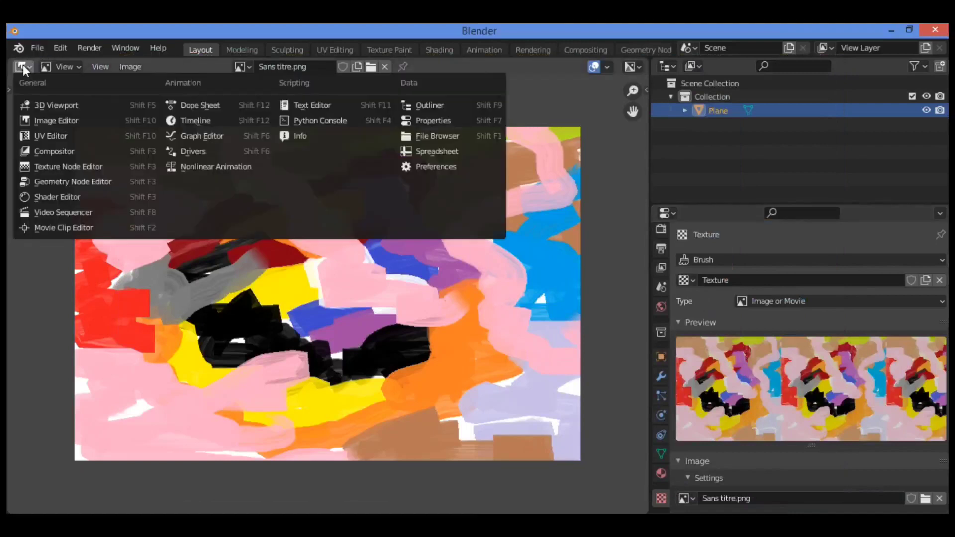
left_click(59, 107)
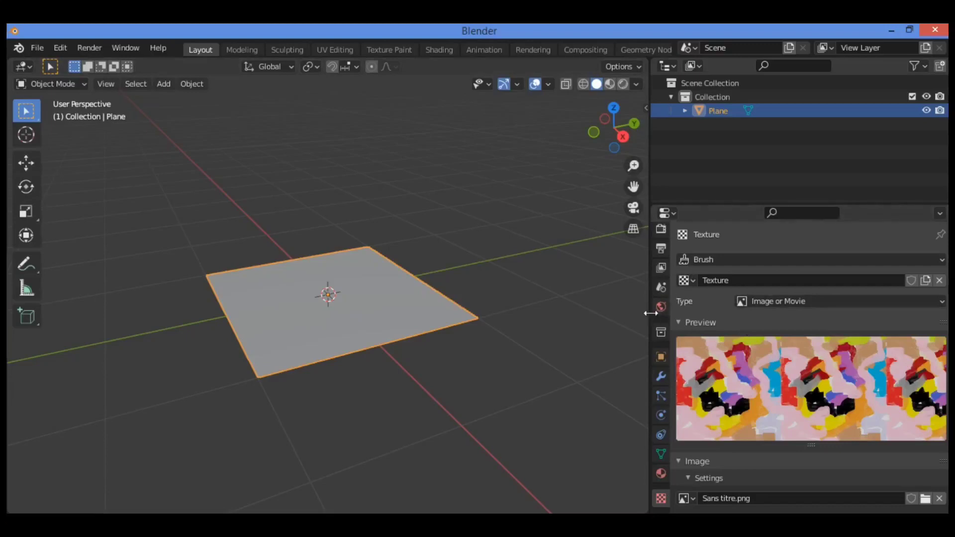
key("s")
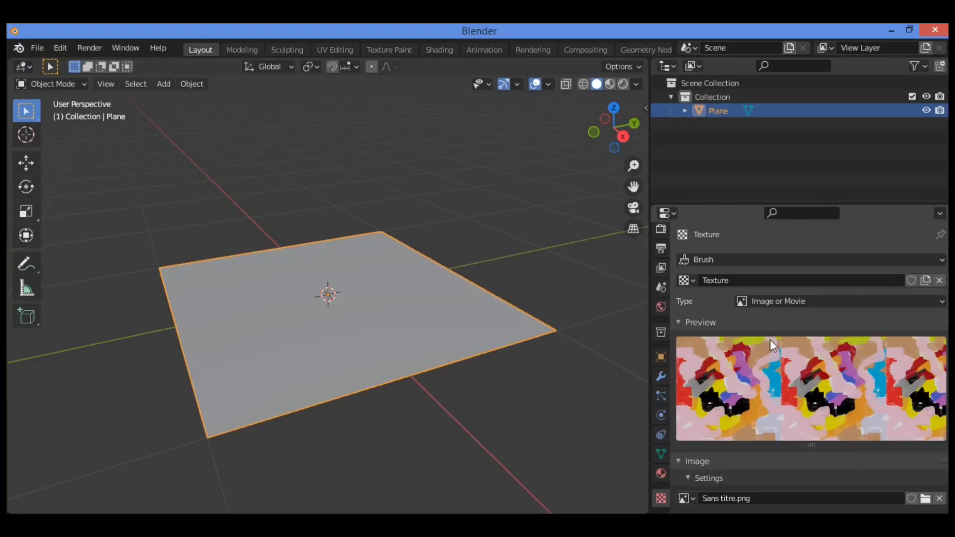
Add a new Principled BSDF material, Material.001, to the plane from the Material tab
left_click(661, 473)
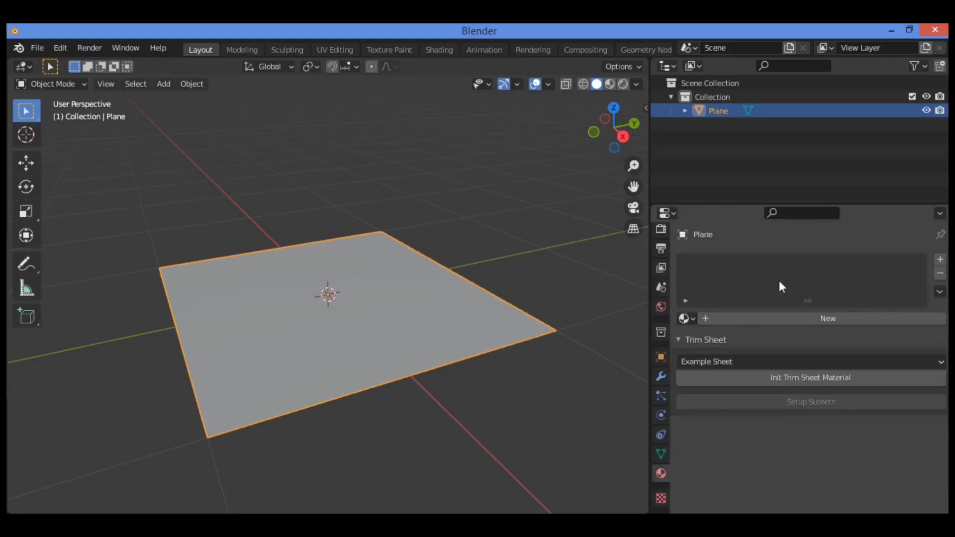
left_click(685, 319)
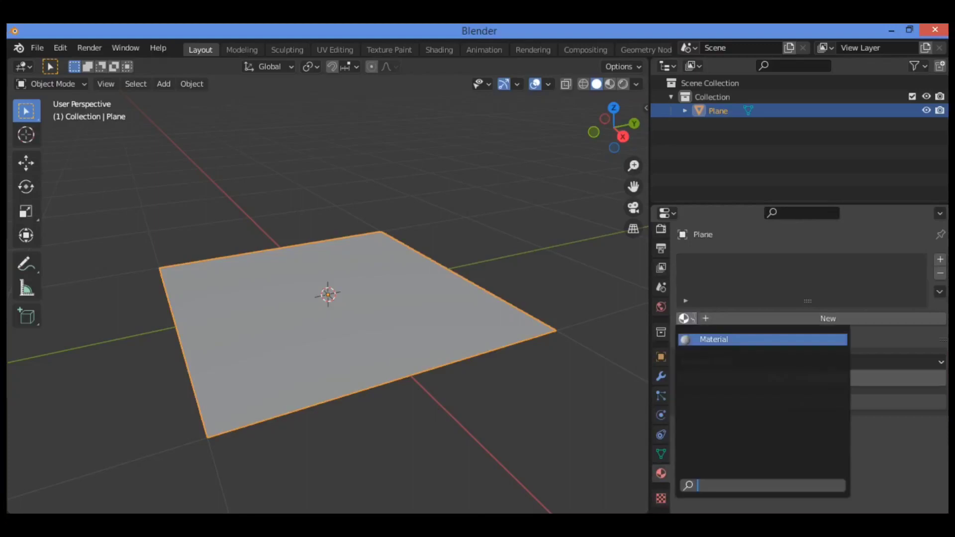
left_click(685, 318)
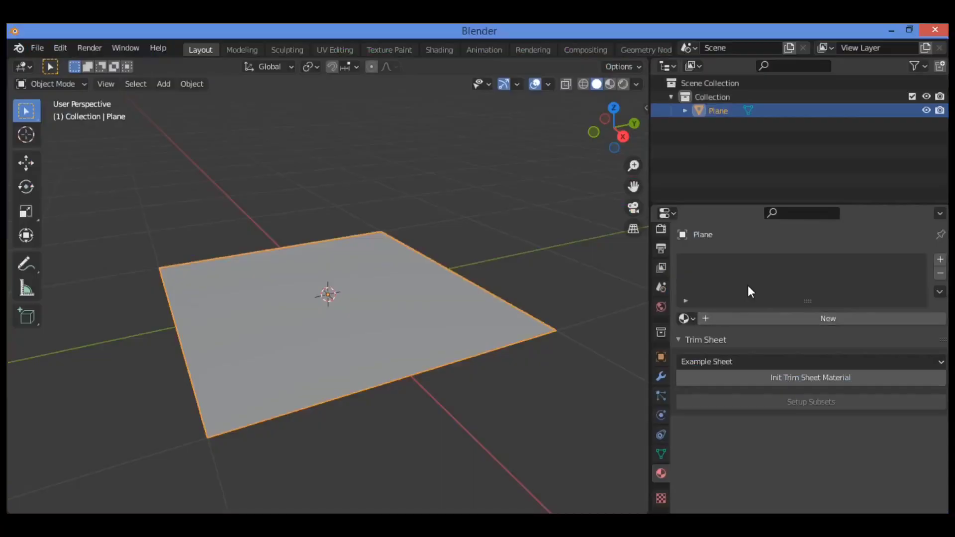
left_click(759, 318)
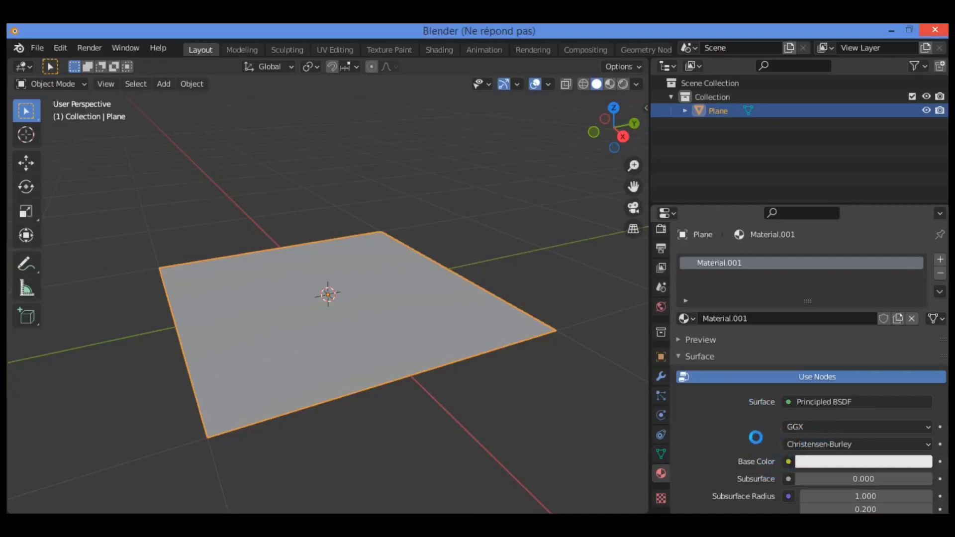
Drive Material.001's base colour with an Image Texture using Sans titre.png
scroll(765, 430, "down", 3)
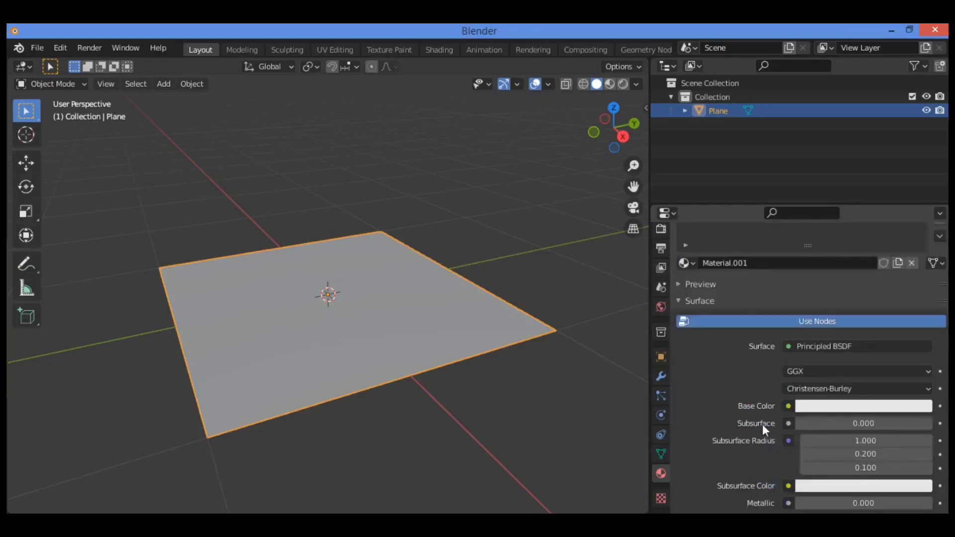
left_click(787, 404)
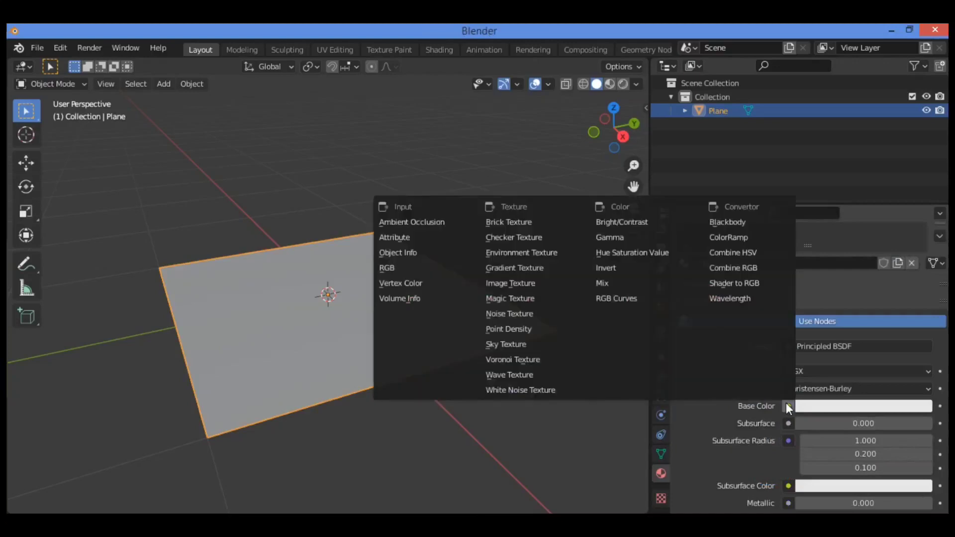
left_click(534, 281)
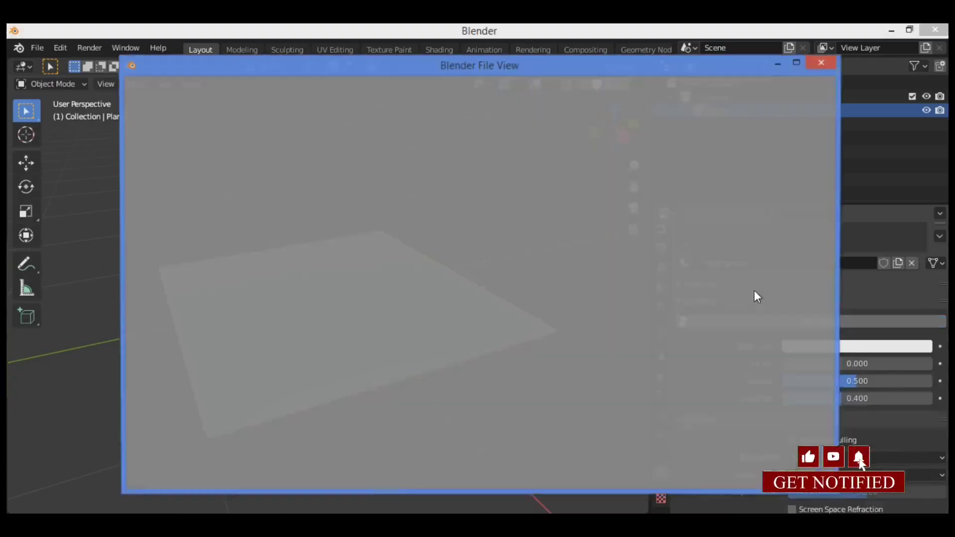
left_click(754, 290)
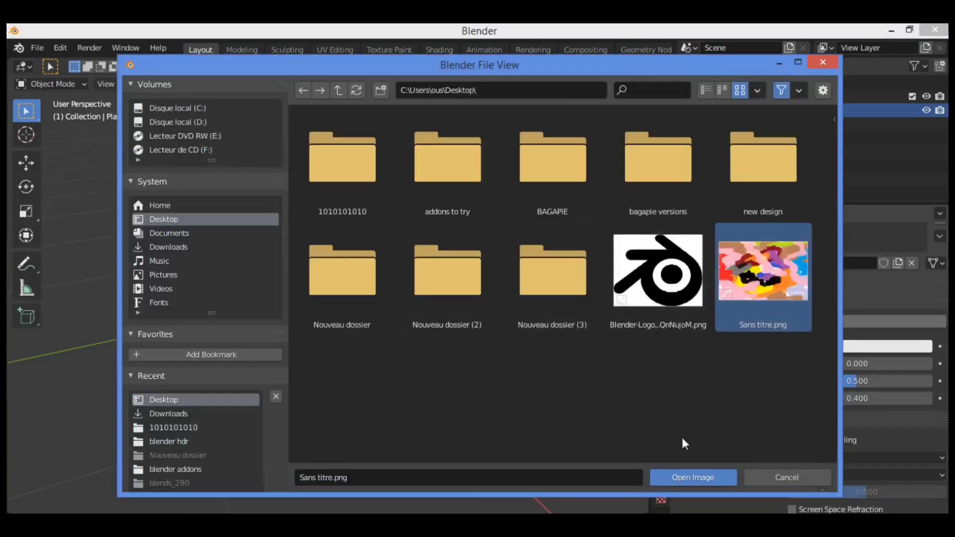
left_click(679, 478)
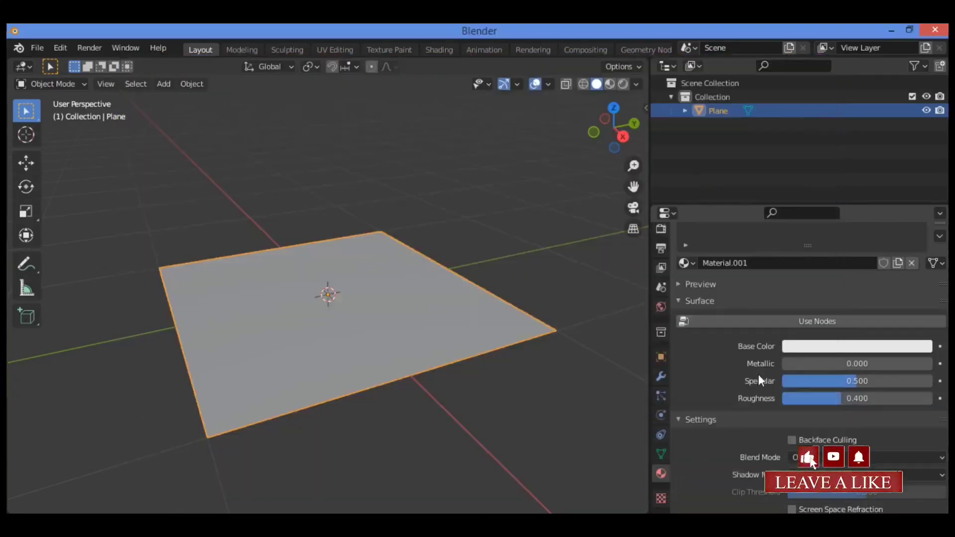
scroll(801, 402, "down", 5)
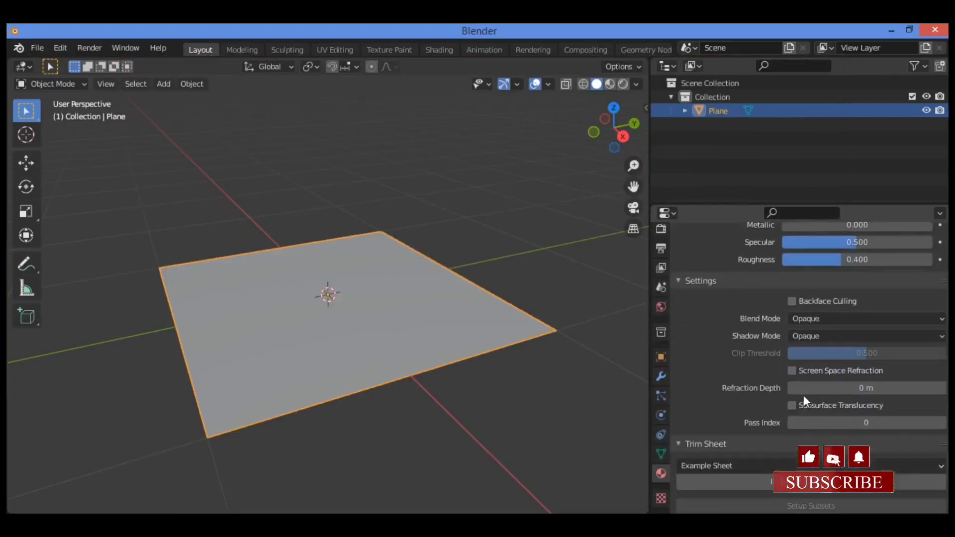
scroll(803, 396, "up", 8)
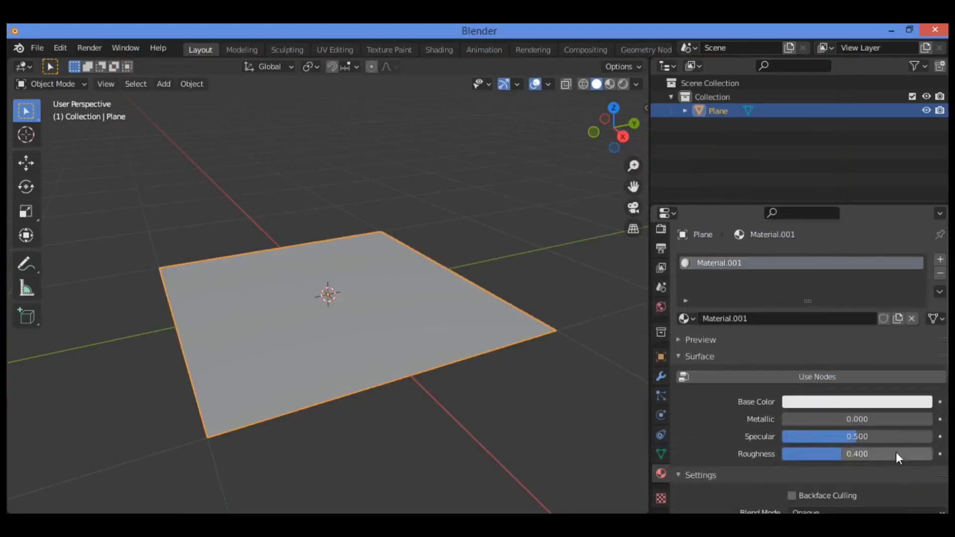
scroll(745, 406, "down", 3)
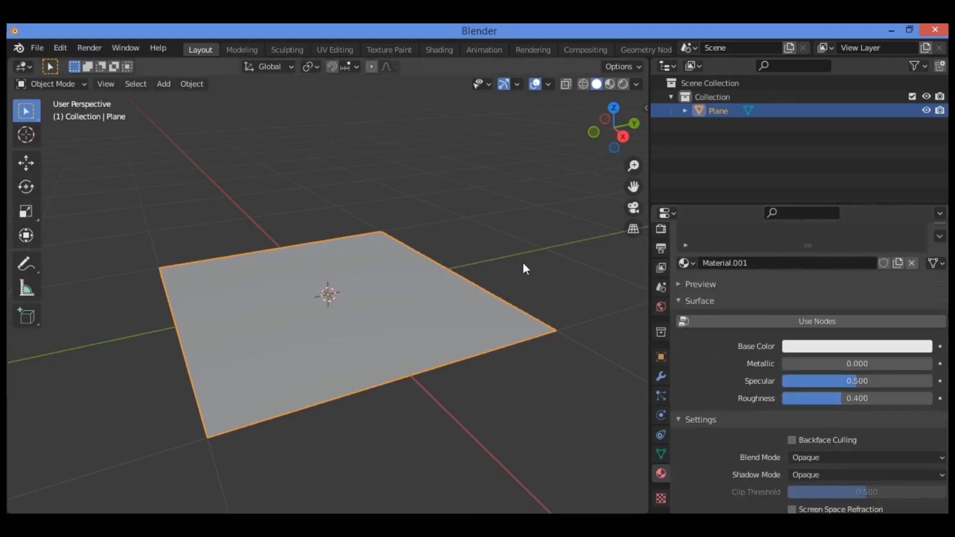
Turn the Properties area into a widened Shader Editor framed on Material.001's node tree
left_click(668, 214)
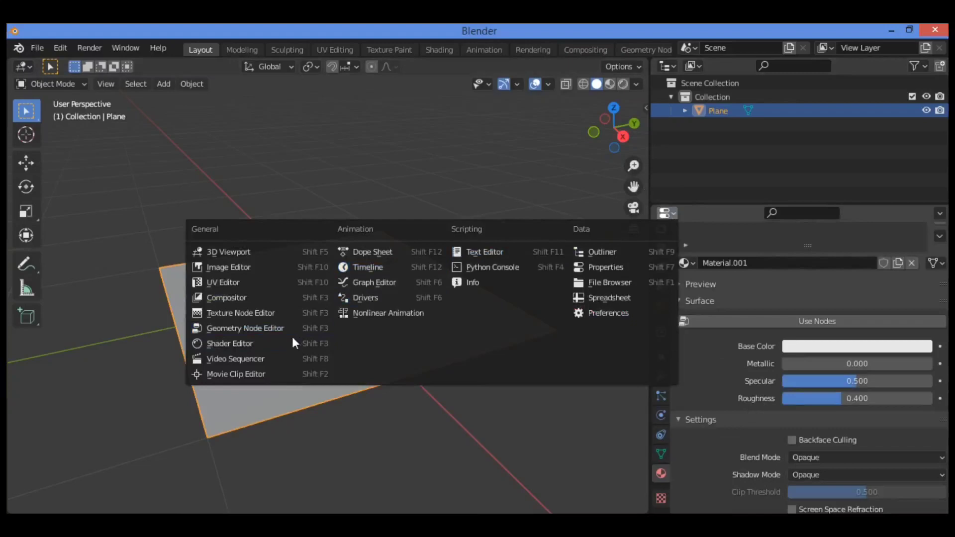
left_click(268, 343)
scroll(741, 371, "up", 4)
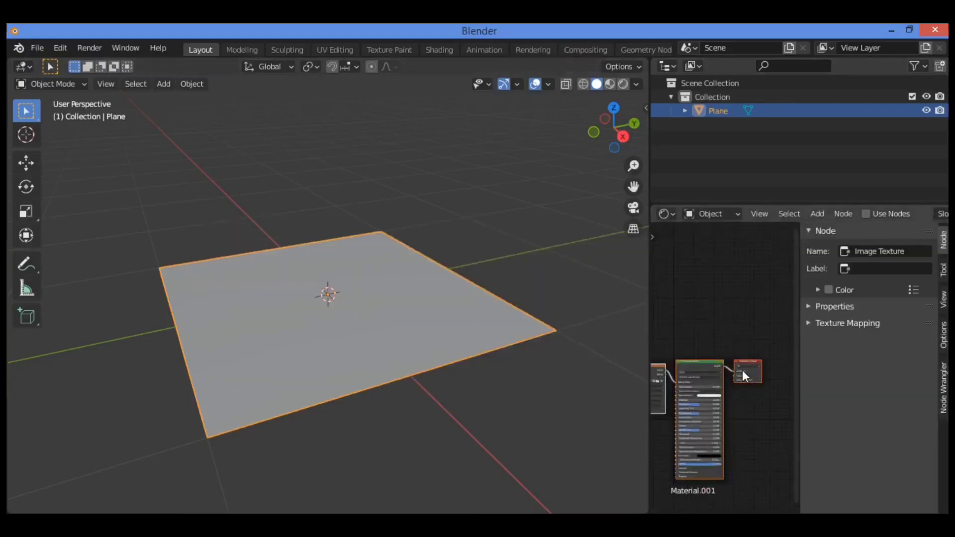
left_click_drag(649, 330, 502, 320)
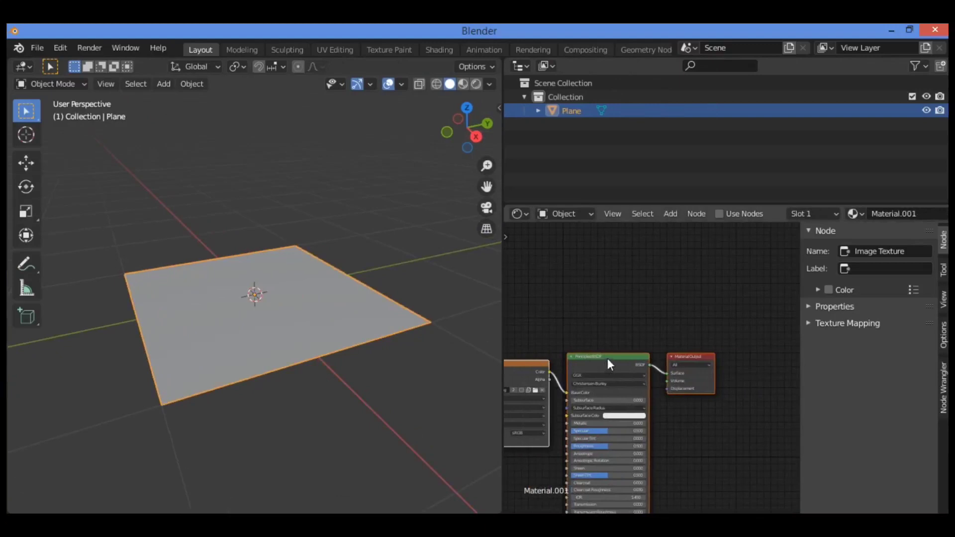
left_click_drag(607, 359, 574, 287)
scroll(578, 300, "up", 2)
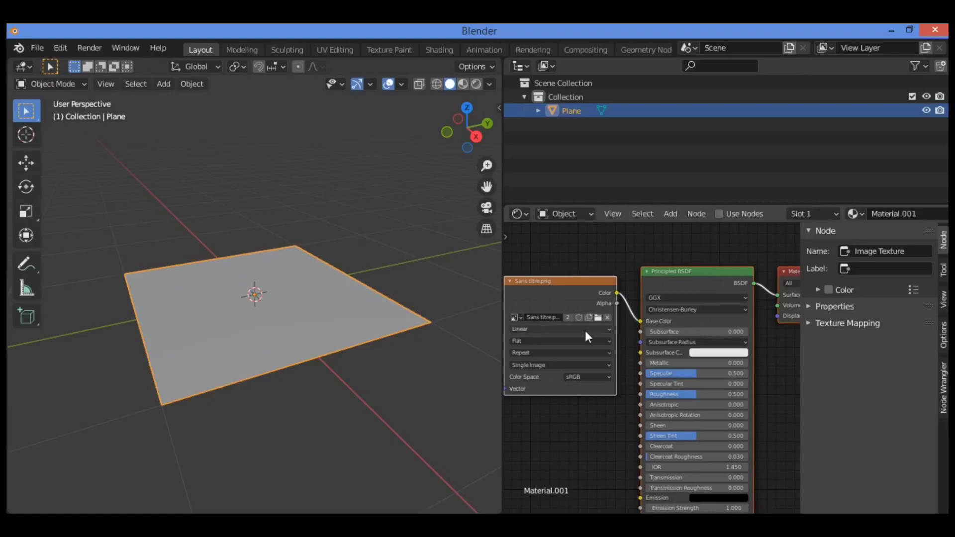
Return the area to Properties and add a Displace modifier to the plane
left_click(522, 214)
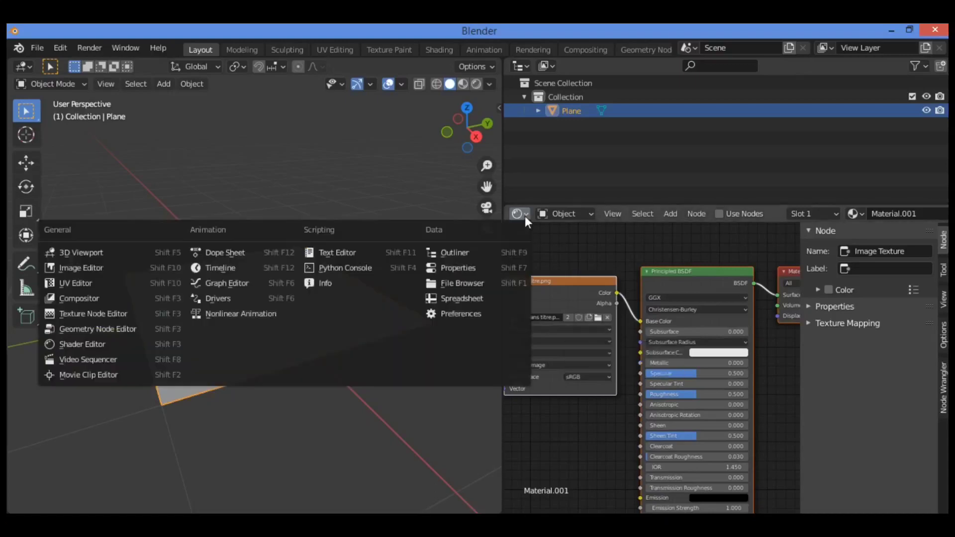
left_click(485, 267)
scroll(641, 370, "down", 4)
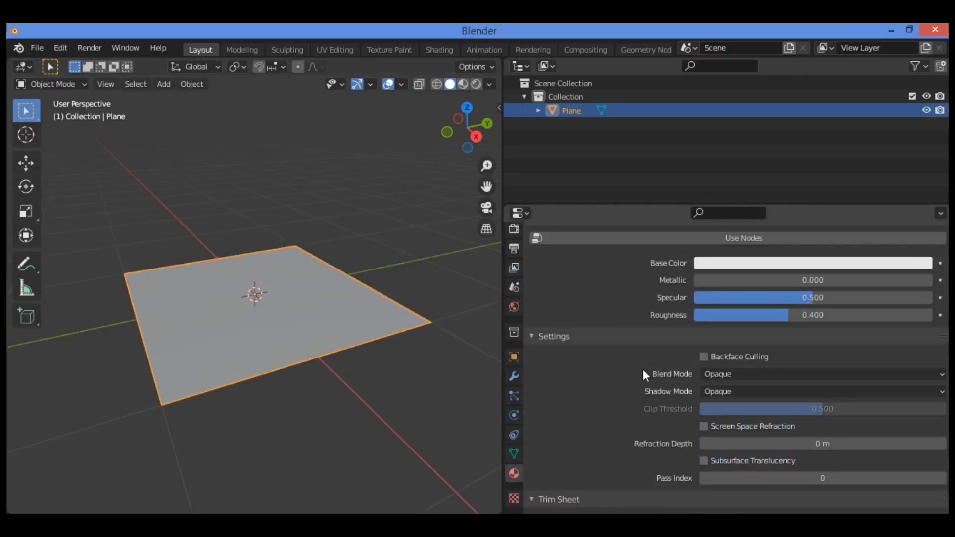
scroll(642, 366, "up", 6)
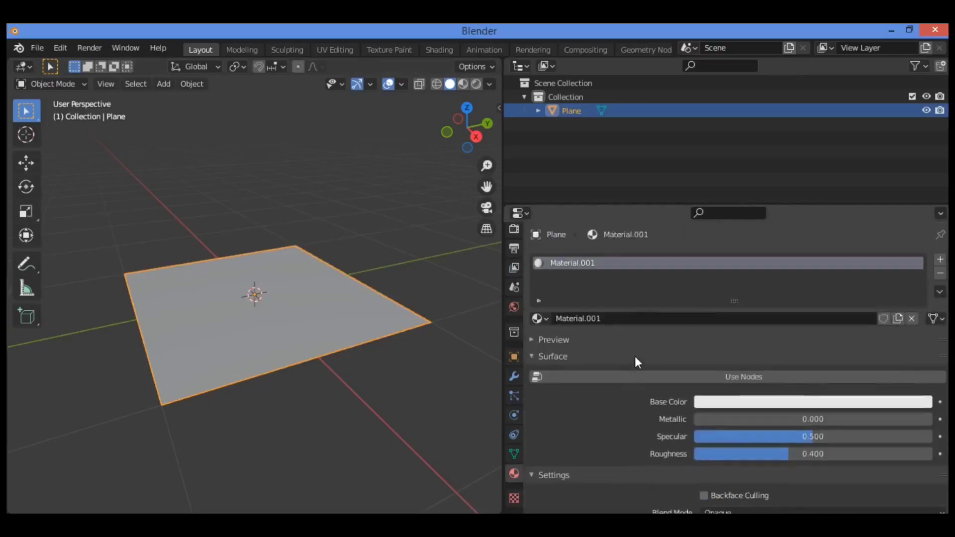
left_click(515, 378)
left_click(694, 258)
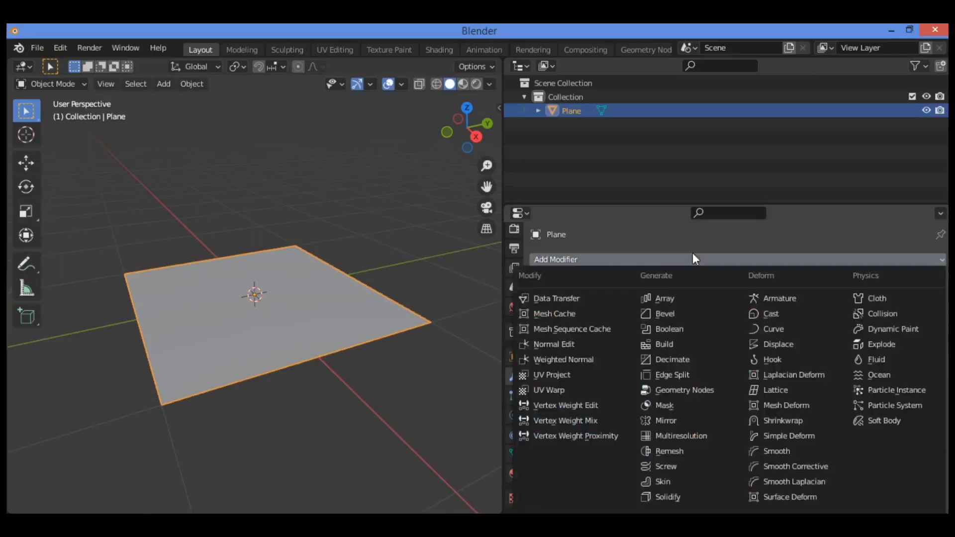
left_click(781, 344)
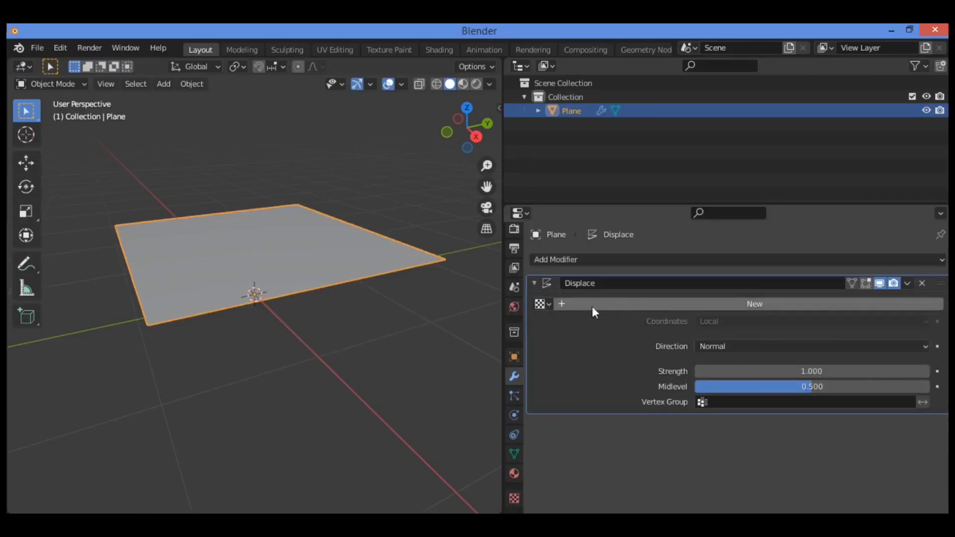
Assign the texture 'Texture' to the Displace modifier and hide its effect in the viewport
left_click(547, 302)
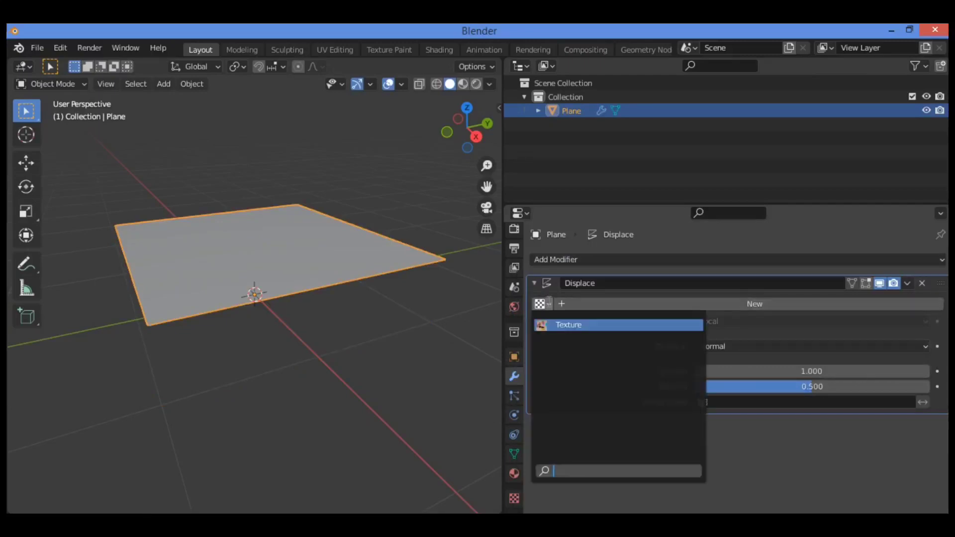
left_click(550, 303)
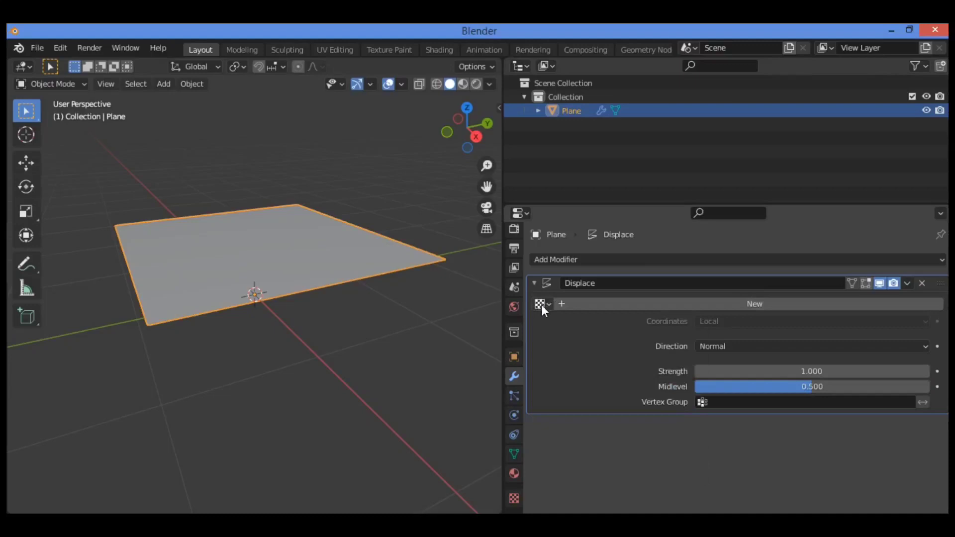
left_click(550, 304)
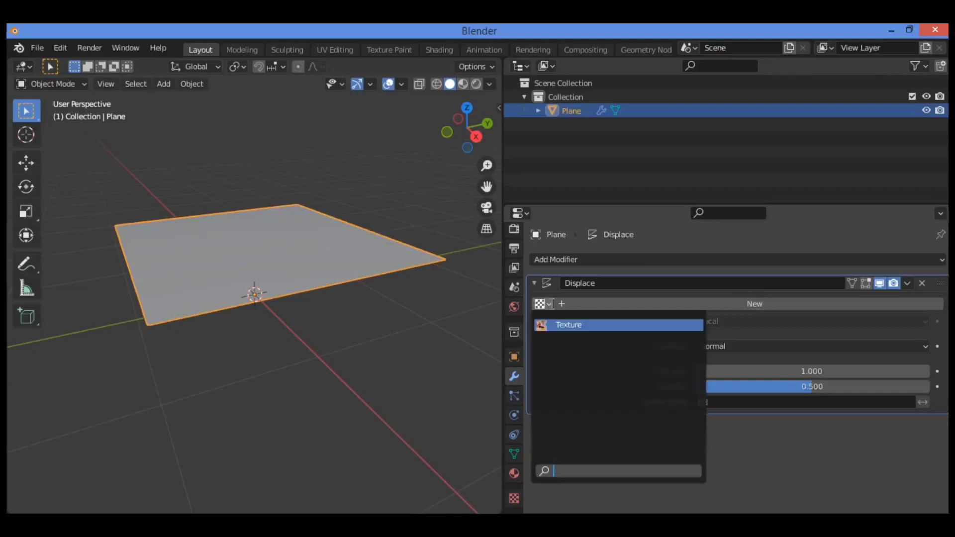
left_click(574, 325)
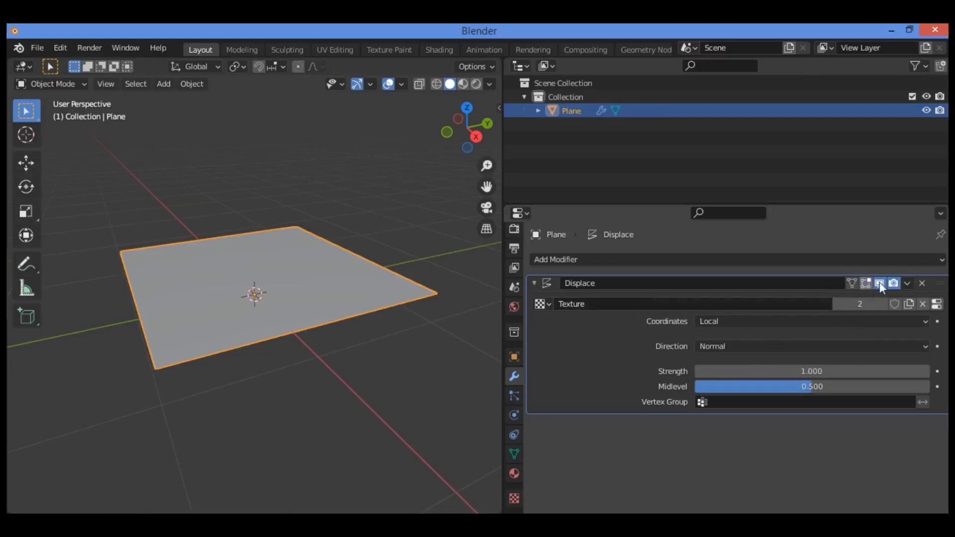
left_click(667, 305)
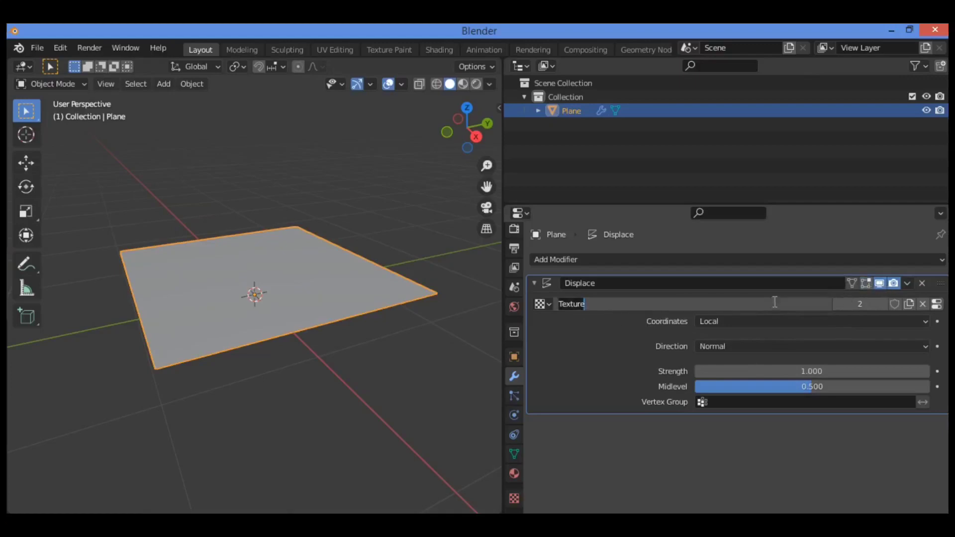
left_click(550, 303)
left_click(548, 304)
left_click(576, 328)
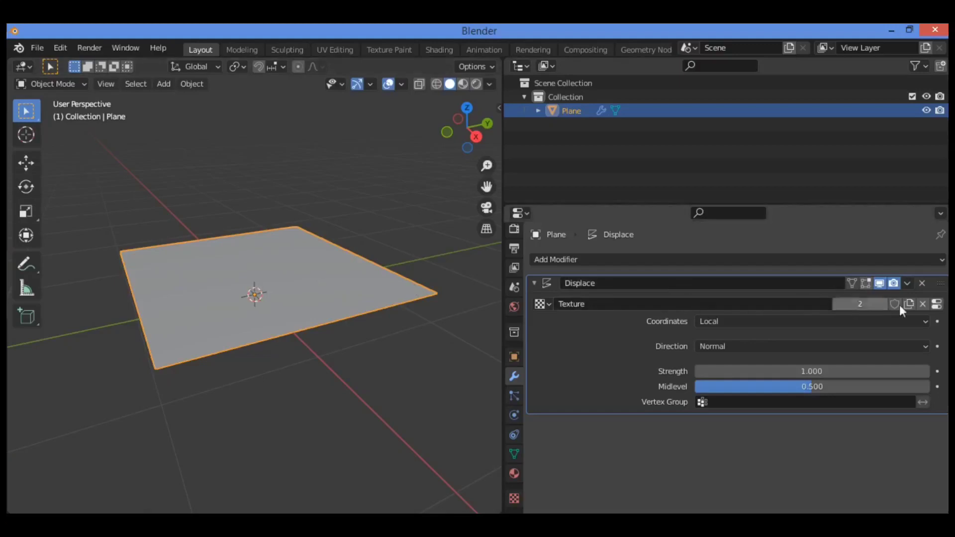
left_click(880, 283)
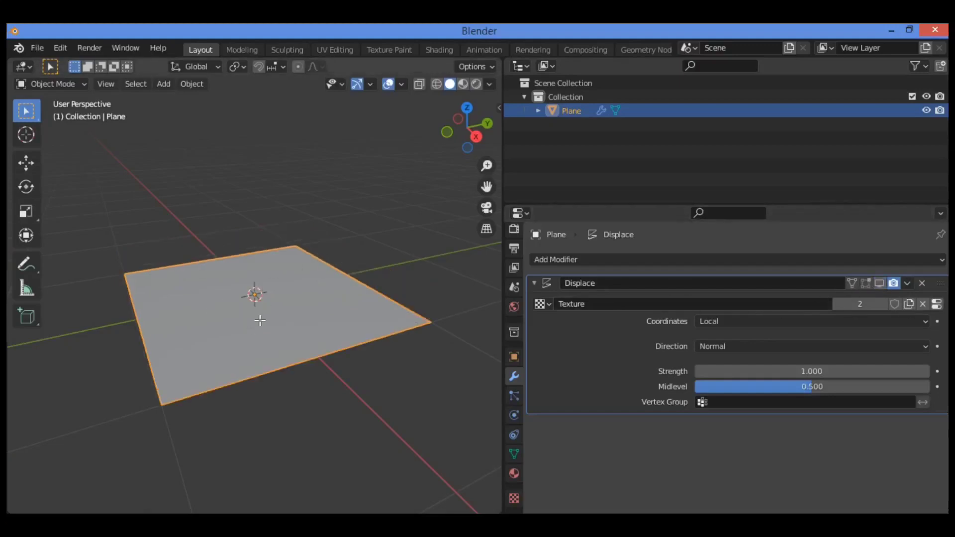
Subdivide the plane in Edit Mode with 25 cuts
key("Tab")
right_click(221, 295)
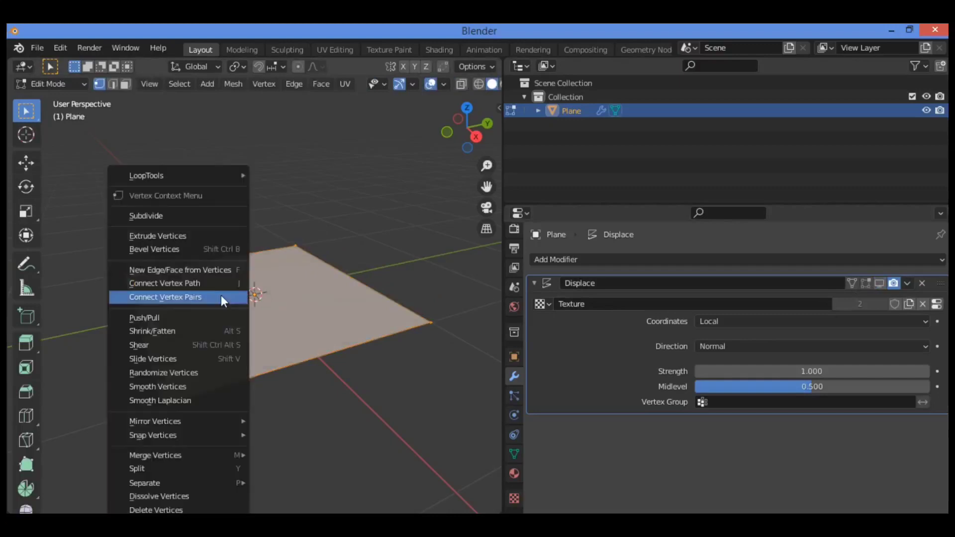
left_click(213, 211)
left_click(137, 500)
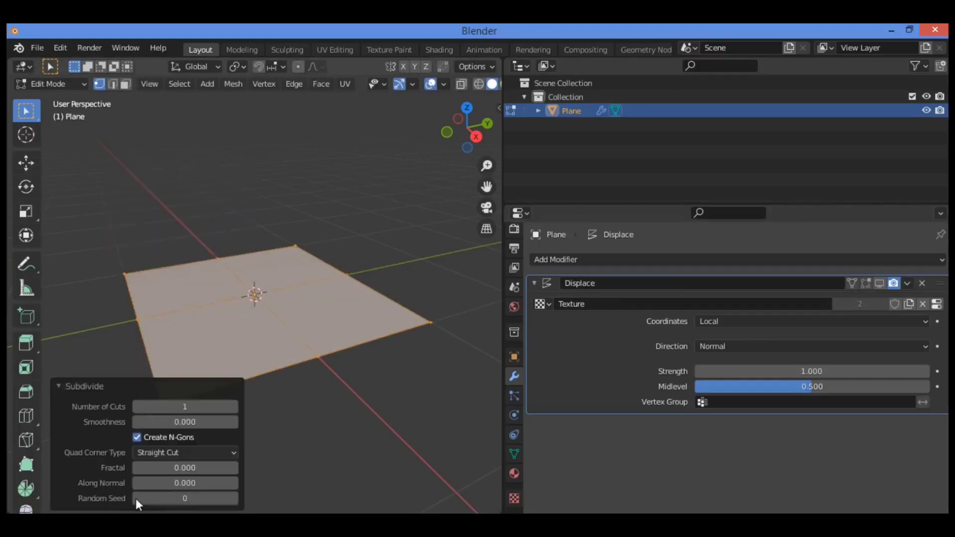
left_click(192, 408)
type("25")
key("Return")
Deselect all, re-enable the Displace modifier in the viewport, and return to Object Mode
left_click(339, 191)
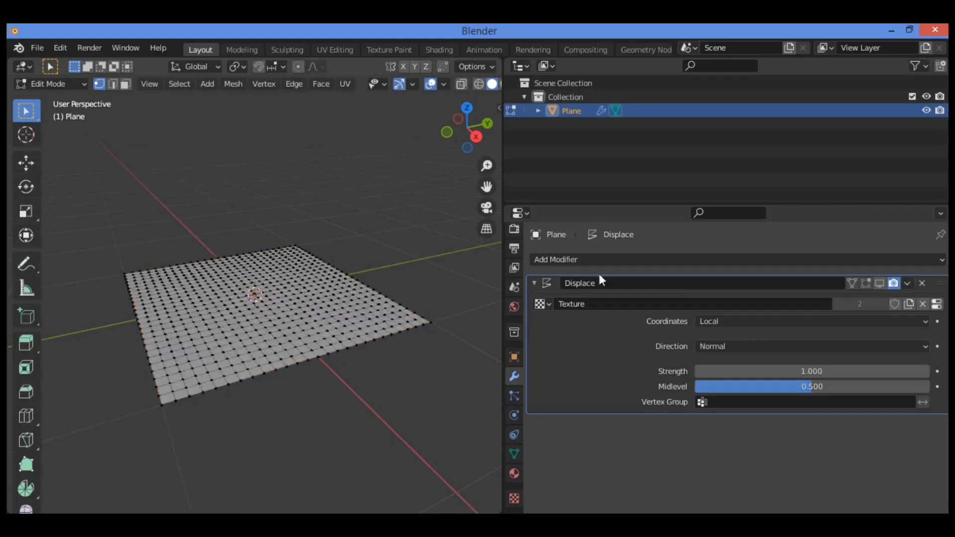
left_click(878, 283)
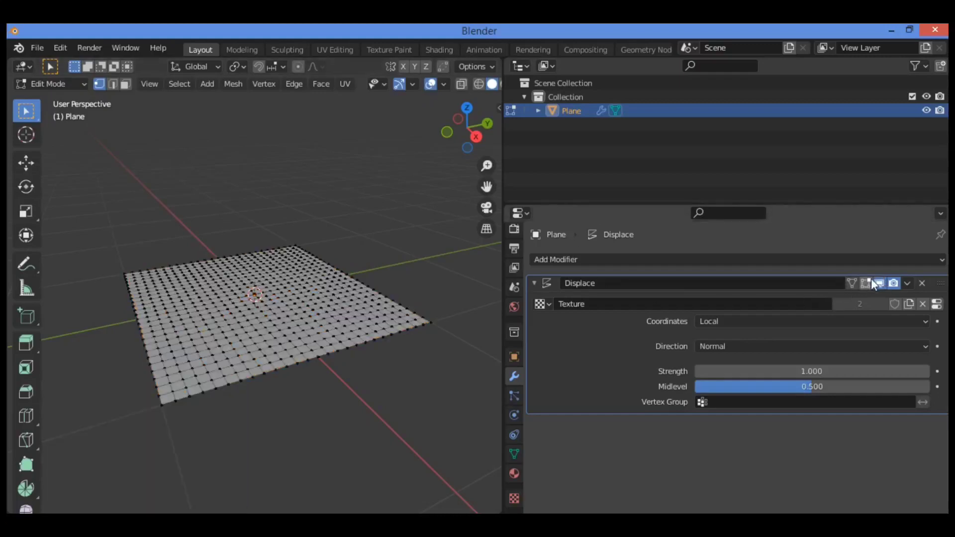
key("Tab")
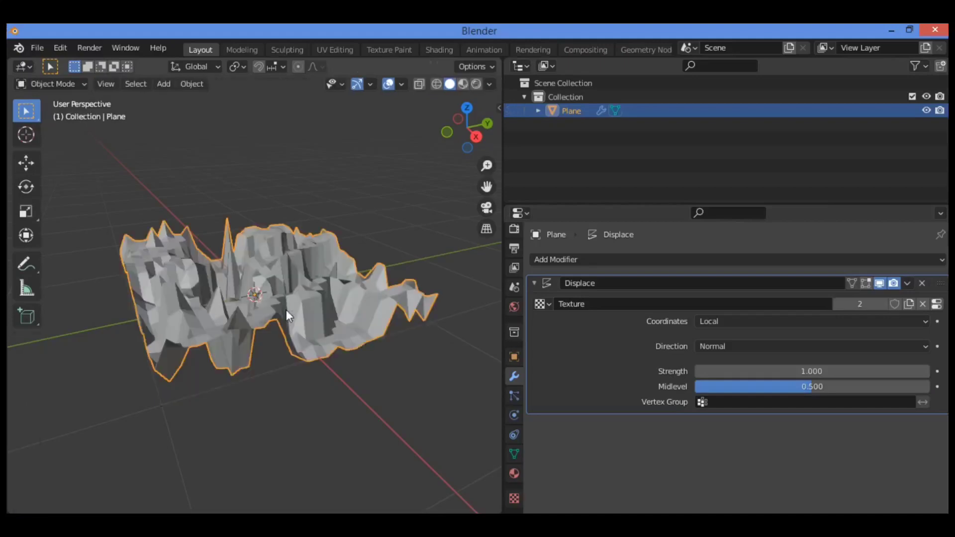
Set the Displace Strength to 0.700 after trying 1.2, with midlevel 0.421
left_click_drag(455, 129, 386, 204)
key("alt+a")
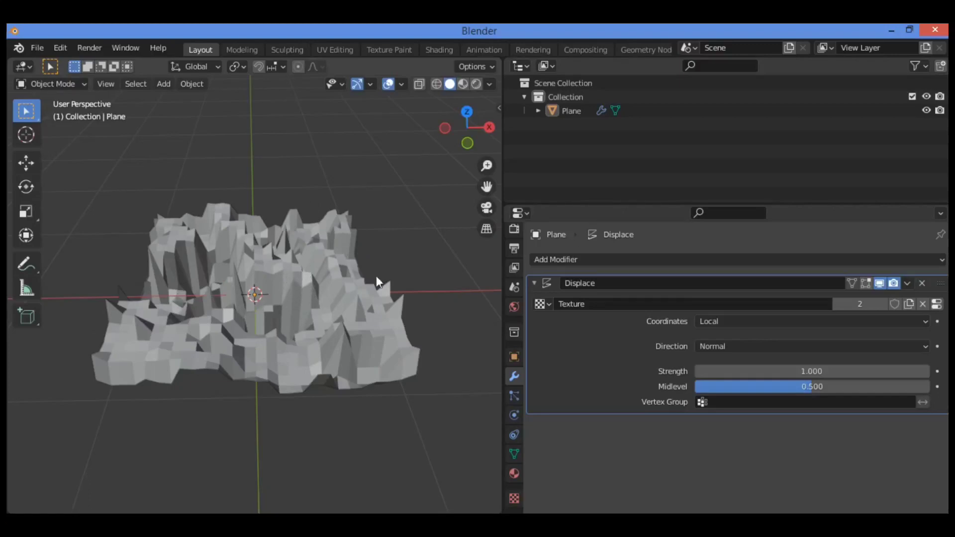
left_click(811, 371)
type("1.2")
key("Return")
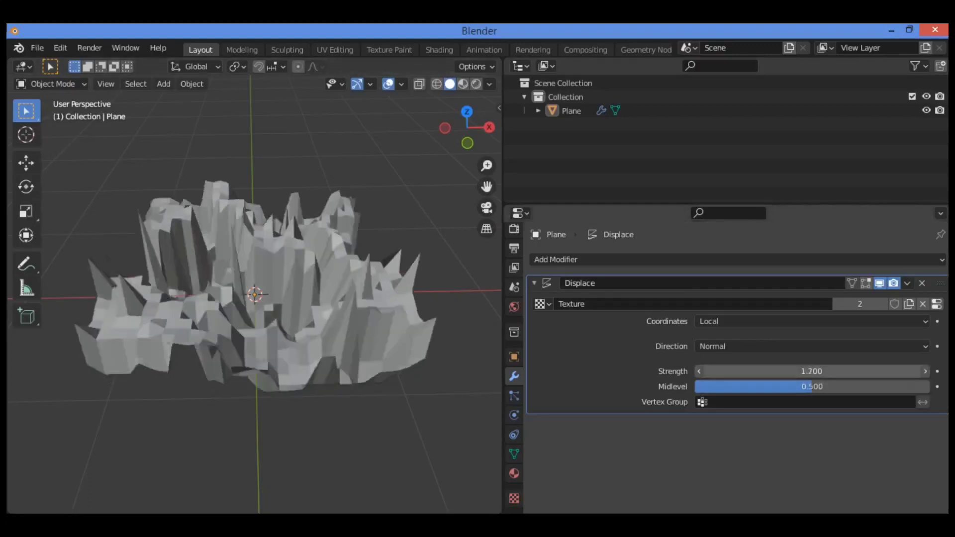
left_click_drag(811, 370, 726, 386)
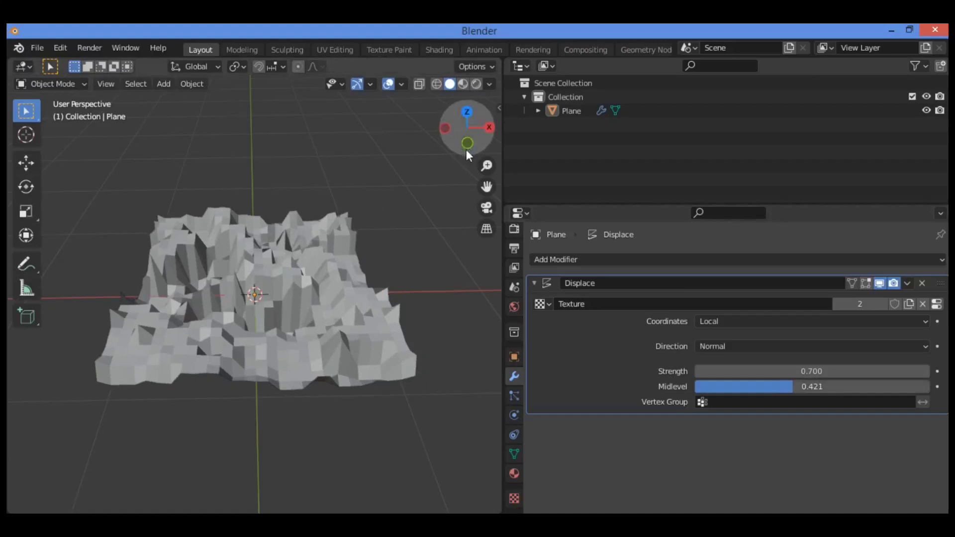
left_click_drag(466, 149, 493, 147)
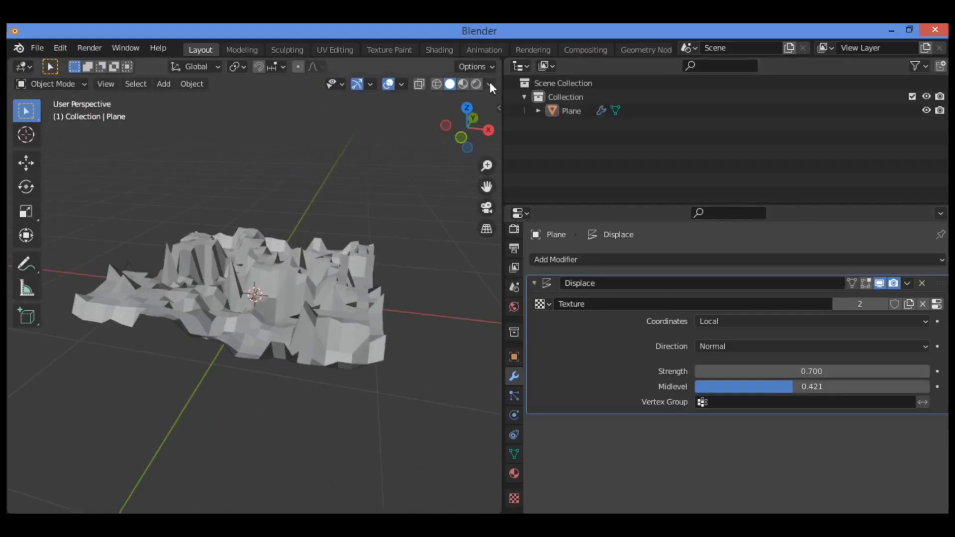
Set the render engine to Cycles and view the terrain in Rendered viewport shading
left_click(515, 229)
left_click(805, 258)
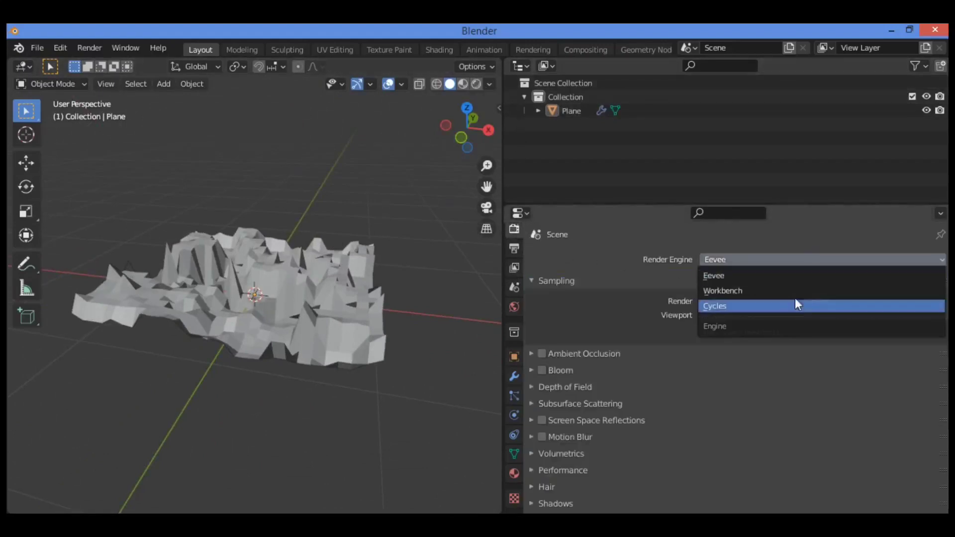
left_click(789, 307)
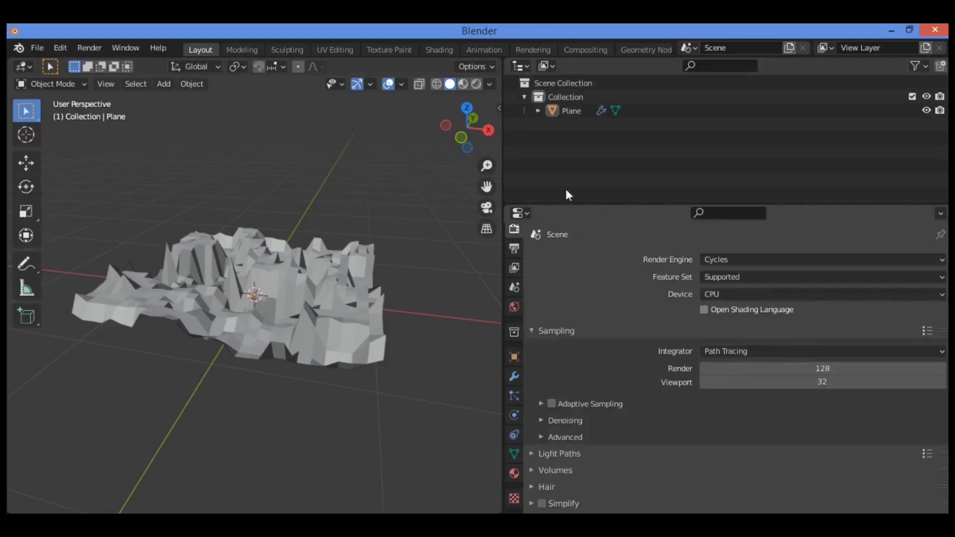
left_click(476, 85)
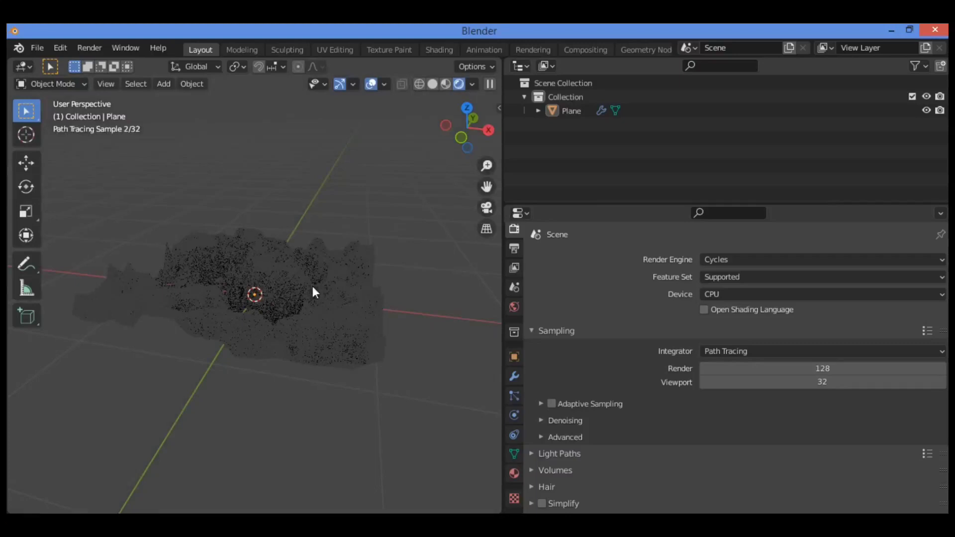
left_click_drag(462, 133, 485, 129)
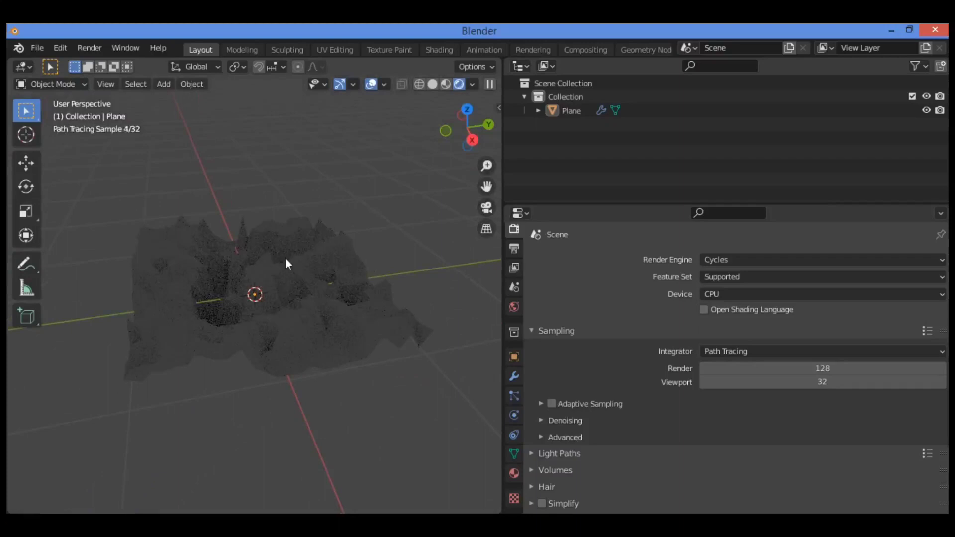
Add a point light and raise it about 0.77 m above the terrain
key("shift+a")
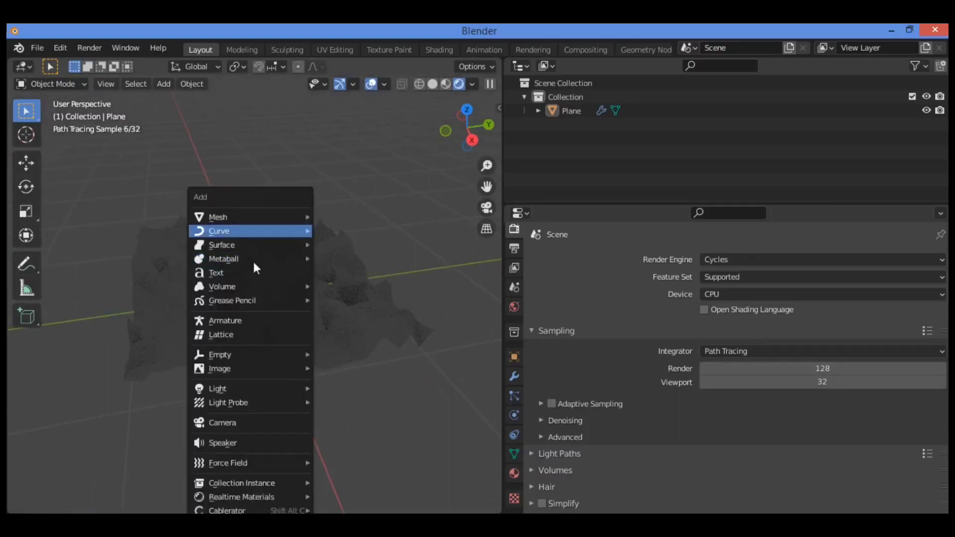
mouse_move(258, 386)
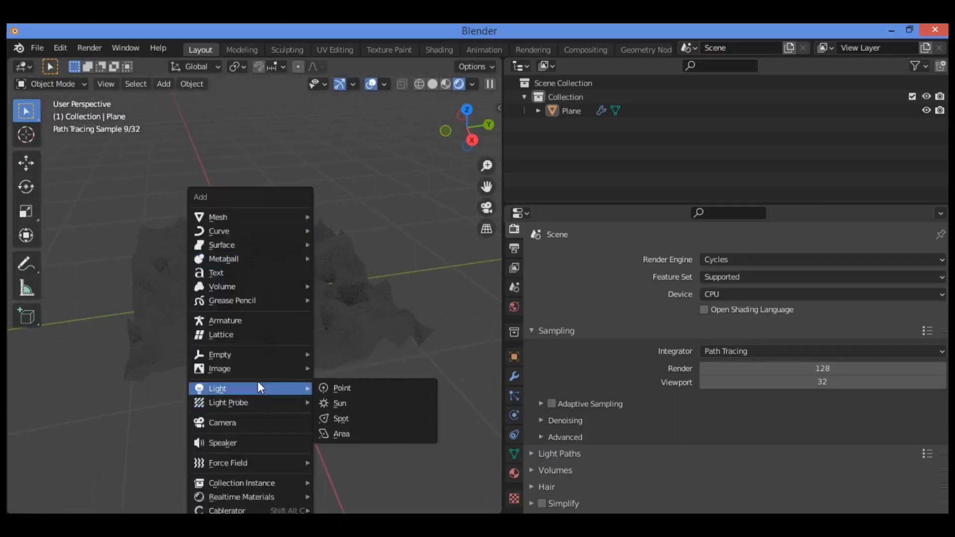
left_click(362, 387)
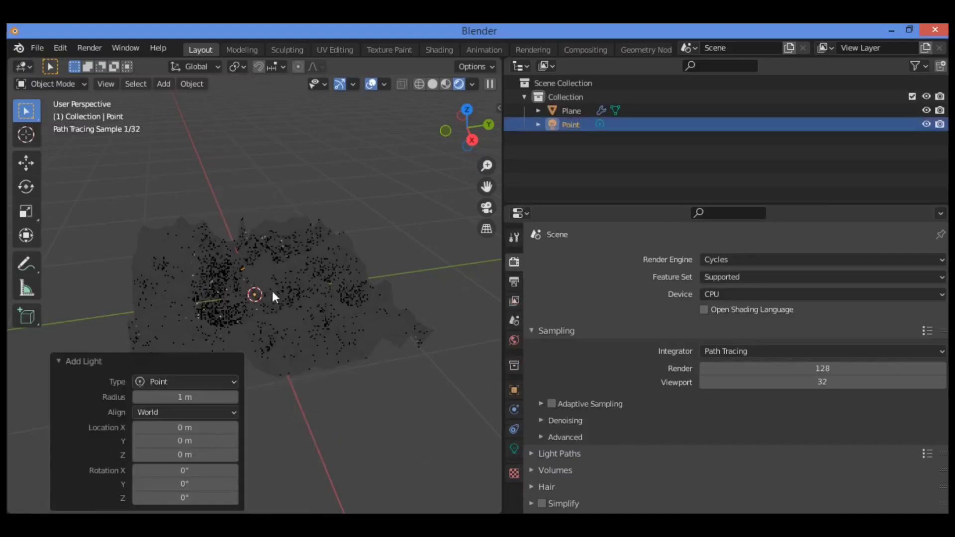
key("g")
key("z")
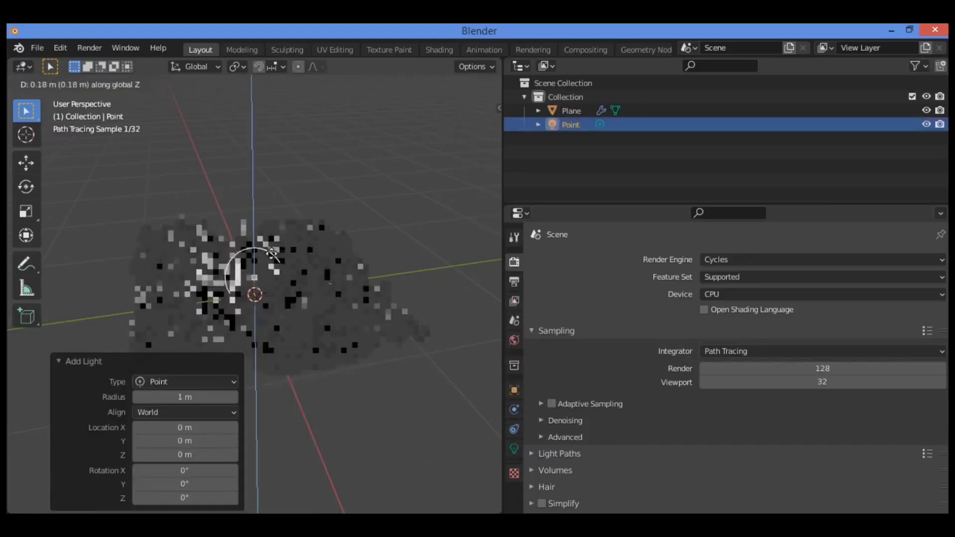
left_click(288, 207)
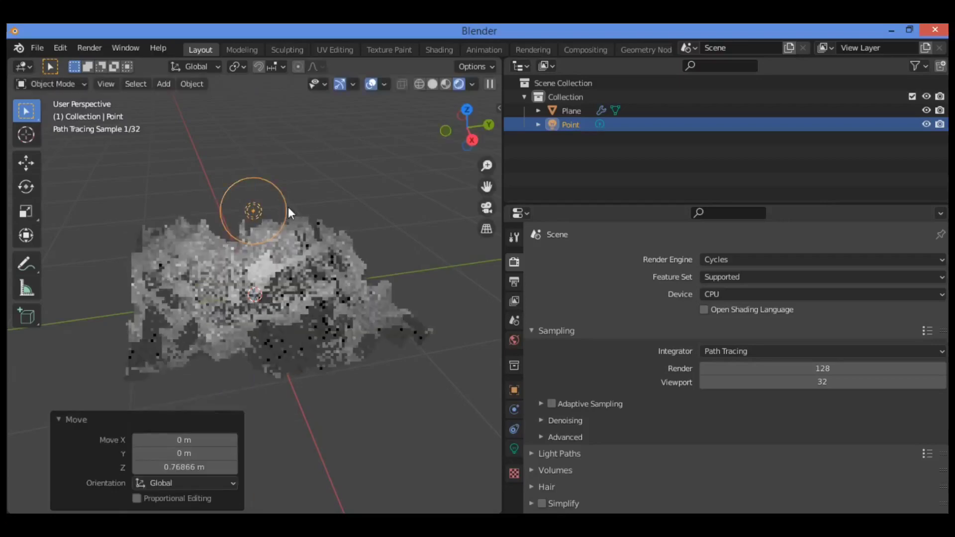
Set the point light's power to 1000 W, after first trying 5000 W
left_click(513, 449)
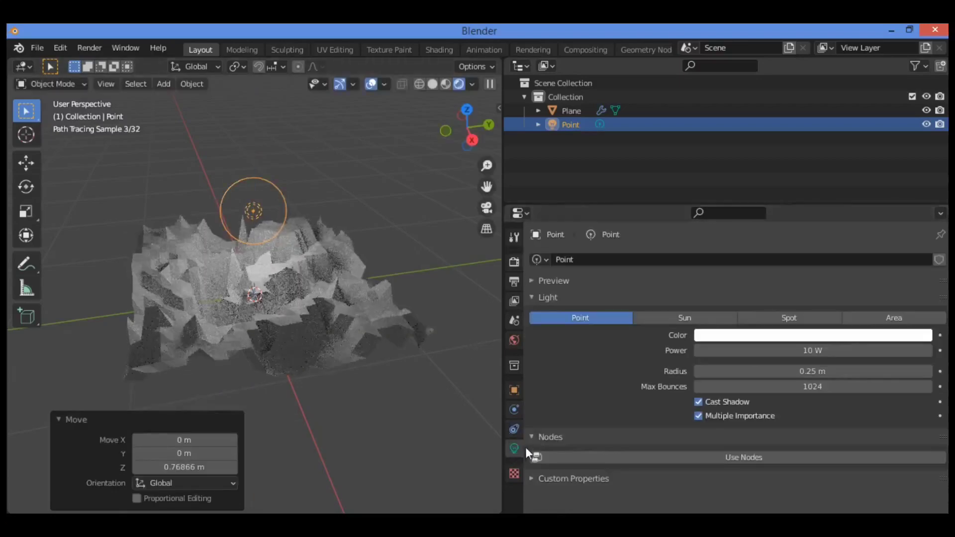
left_click(837, 351)
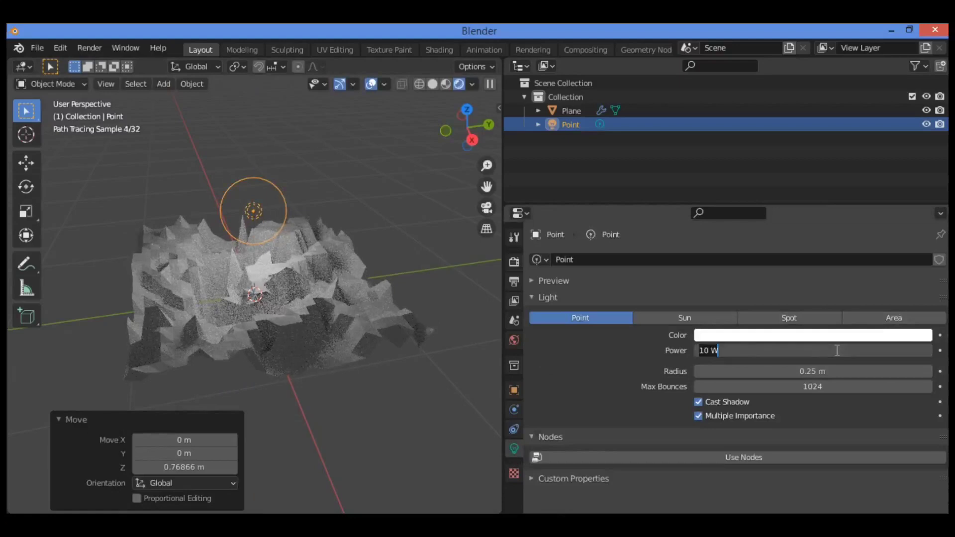
type("5000")
key("Return")
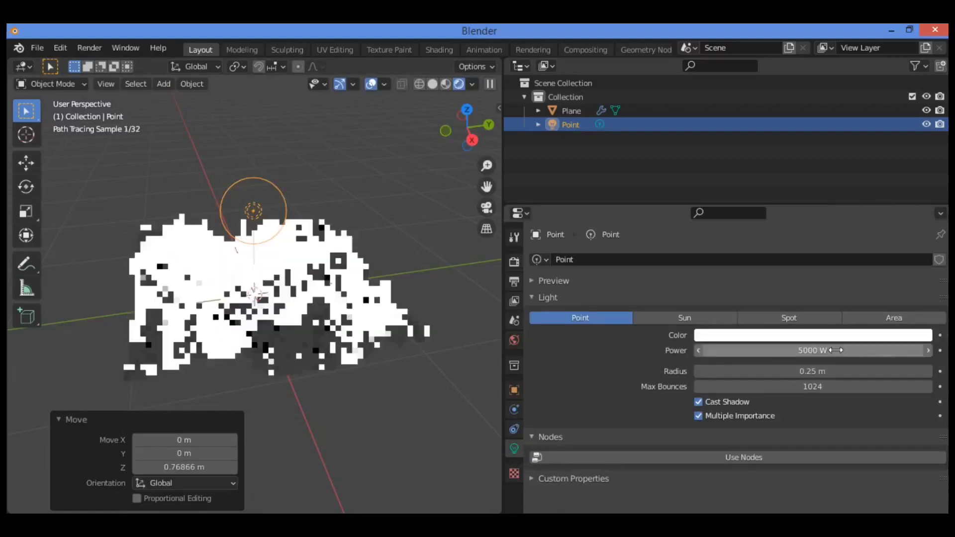
left_click(843, 351)
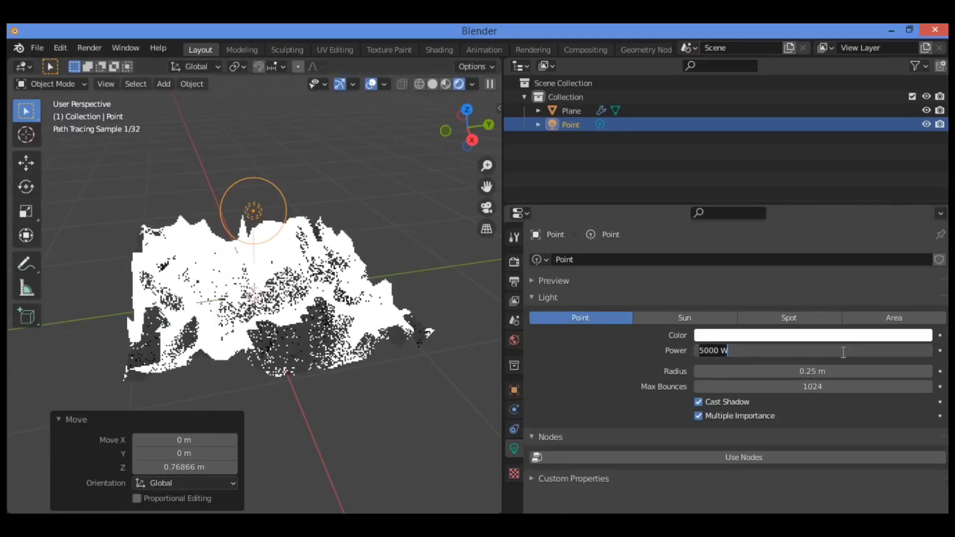
type("1000")
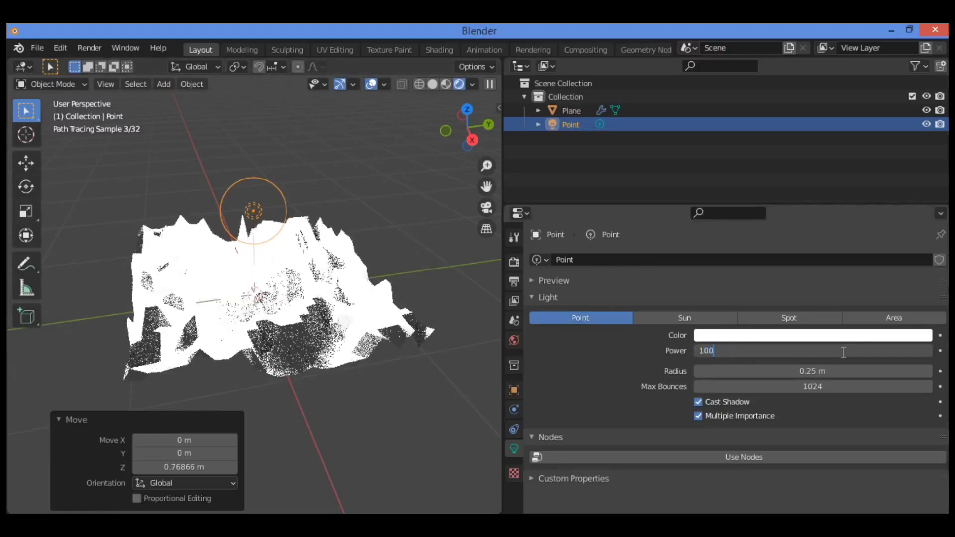
key("Return")
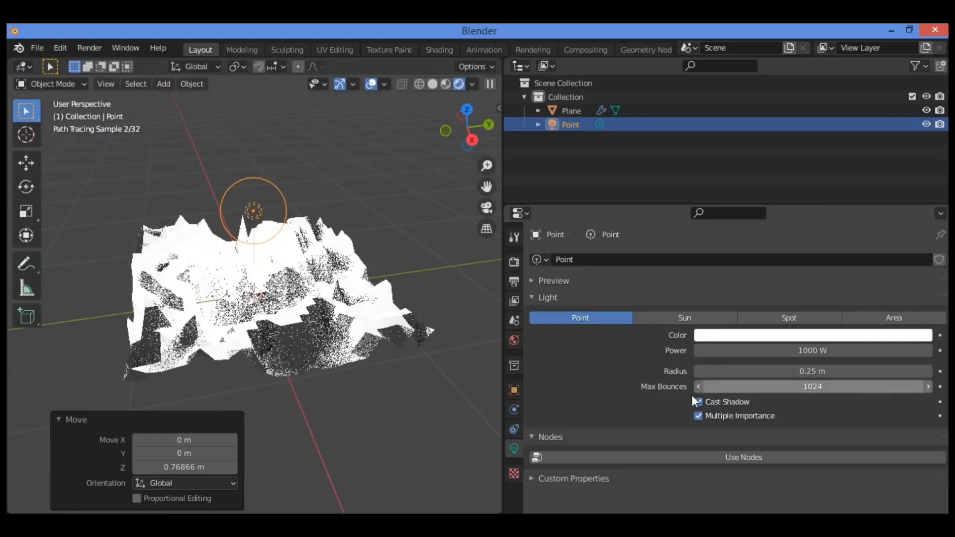
Select the terrain plane and inspect its material settings and diffuse colour
left_click(289, 283)
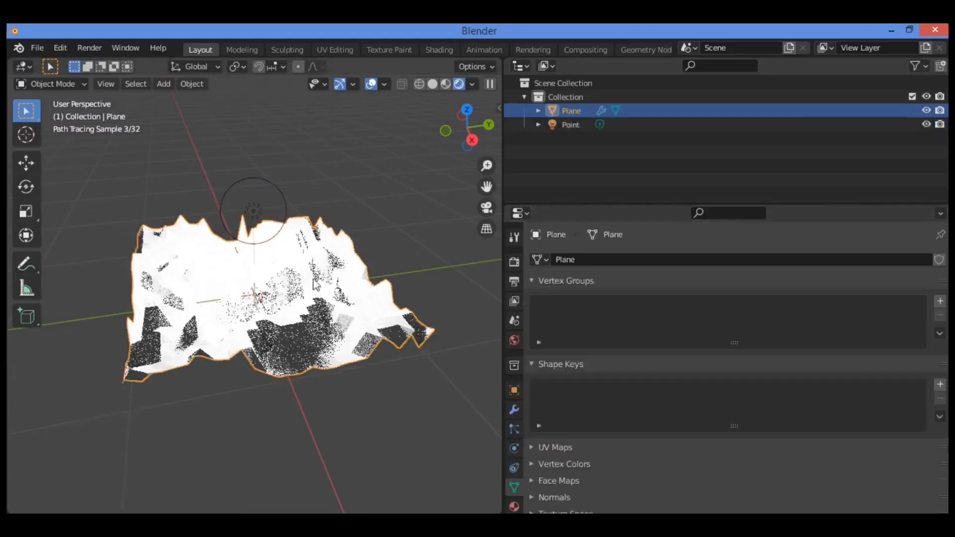
left_click(514, 505)
scroll(649, 372, "down", 4)
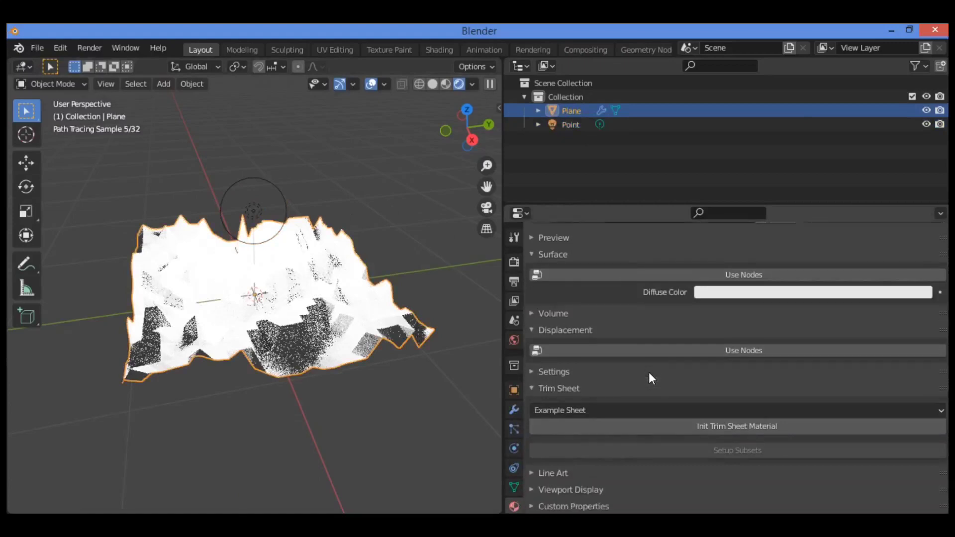
scroll(621, 368, "up", 3)
scroll(592, 366, "up", 2)
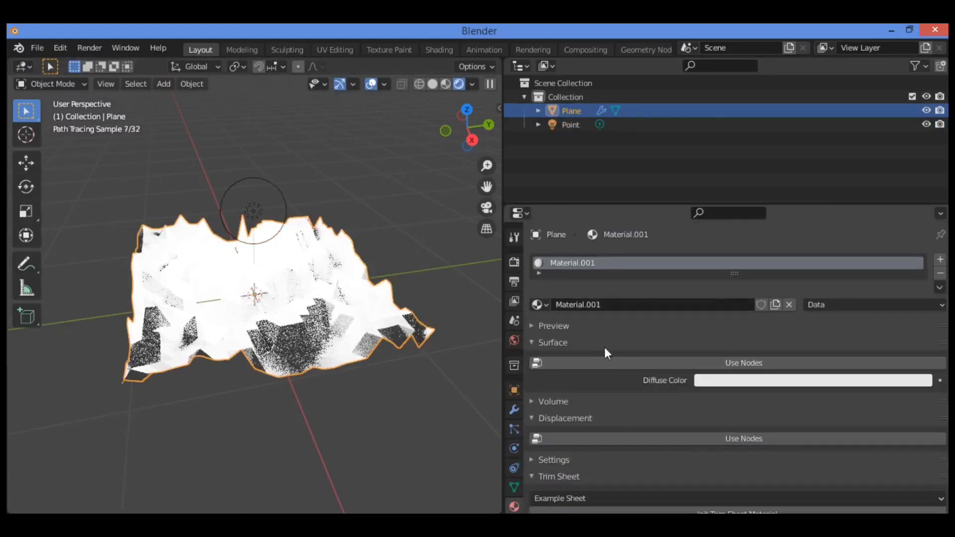
left_click(715, 380)
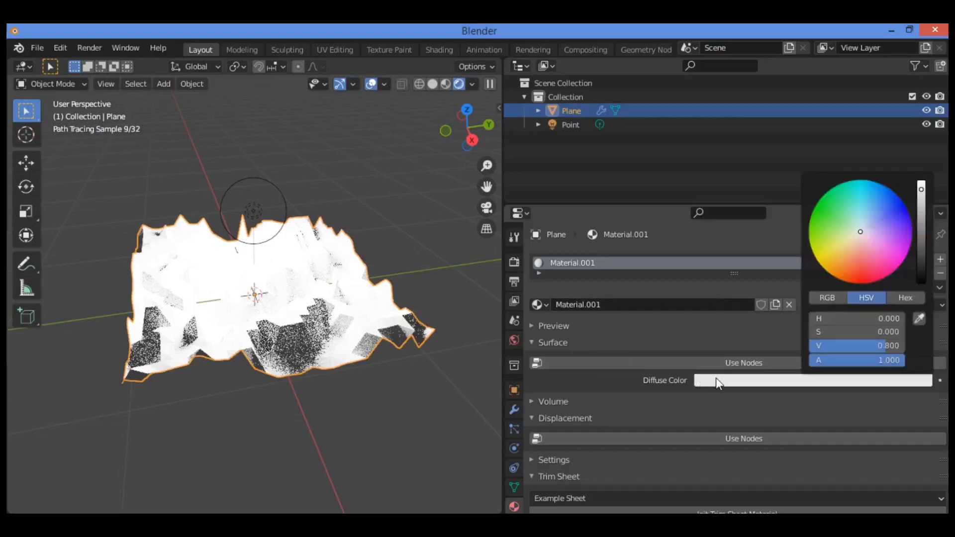
scroll(630, 389, "down", 4)
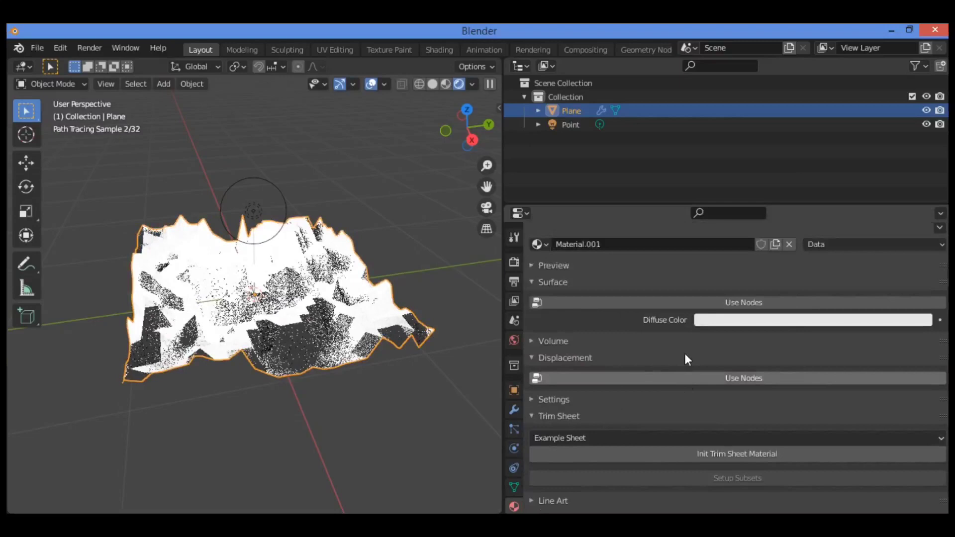
scroll(682, 355, "up", 3)
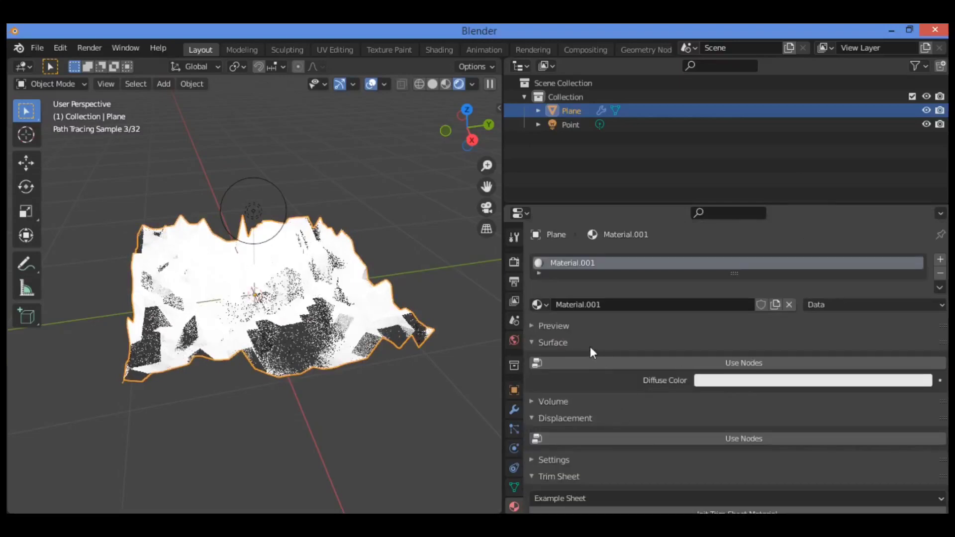
Create a new node material with an Image Texture driving the Base Color
left_click(594, 363)
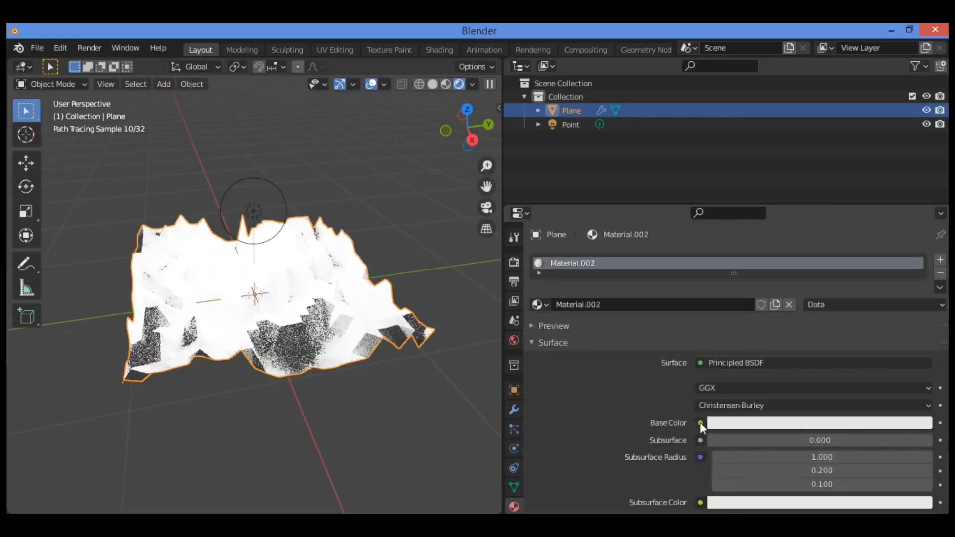
left_click(700, 422)
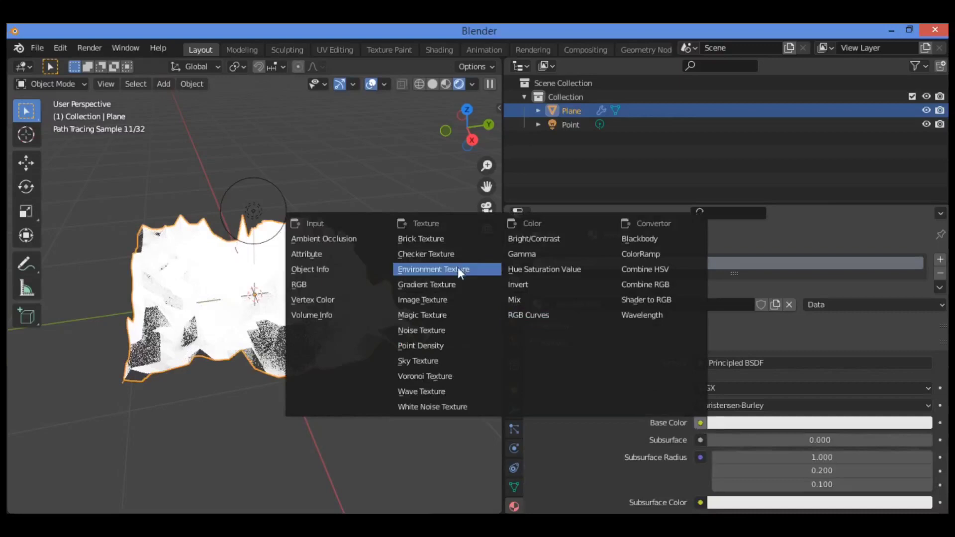
left_click(435, 299)
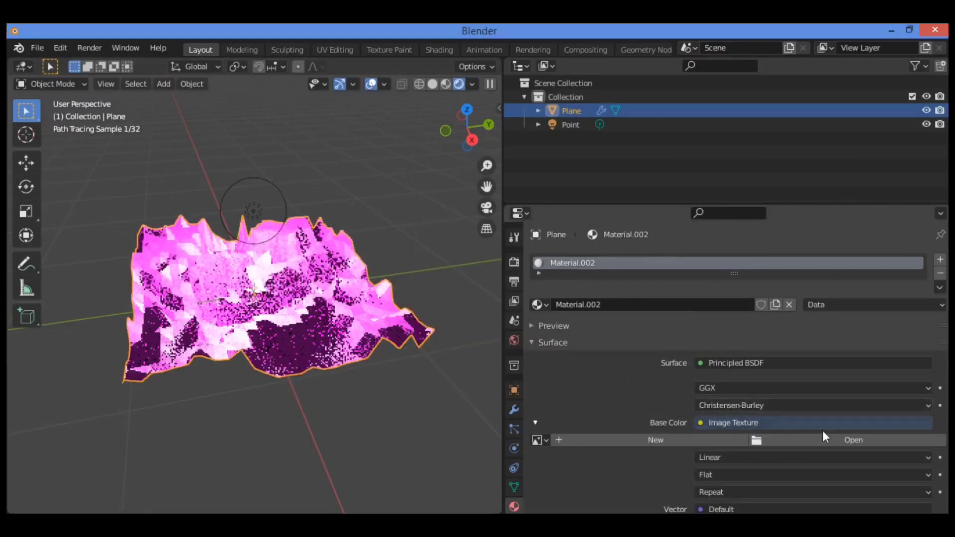
Load Sans titre.png as the base colour image texture
left_click(846, 441)
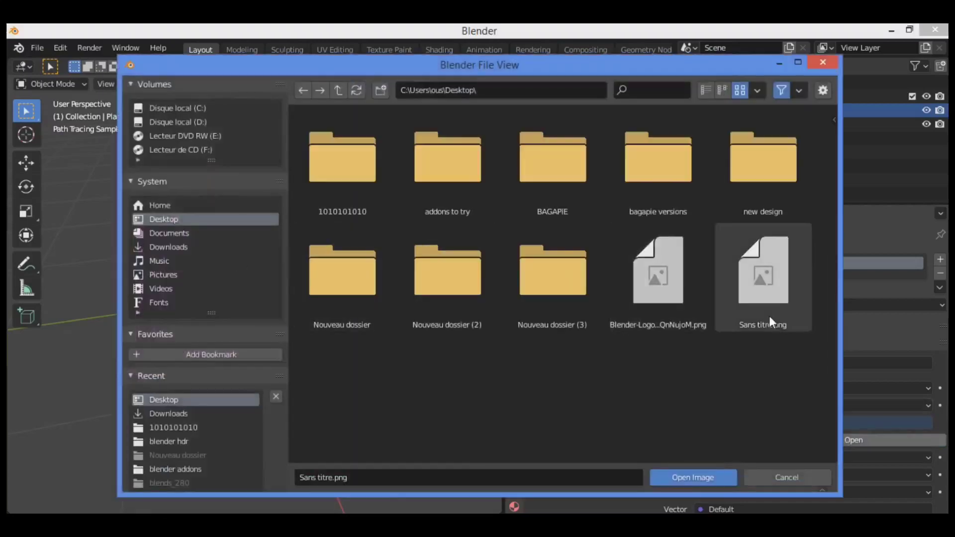
left_click(767, 297)
left_click(700, 475)
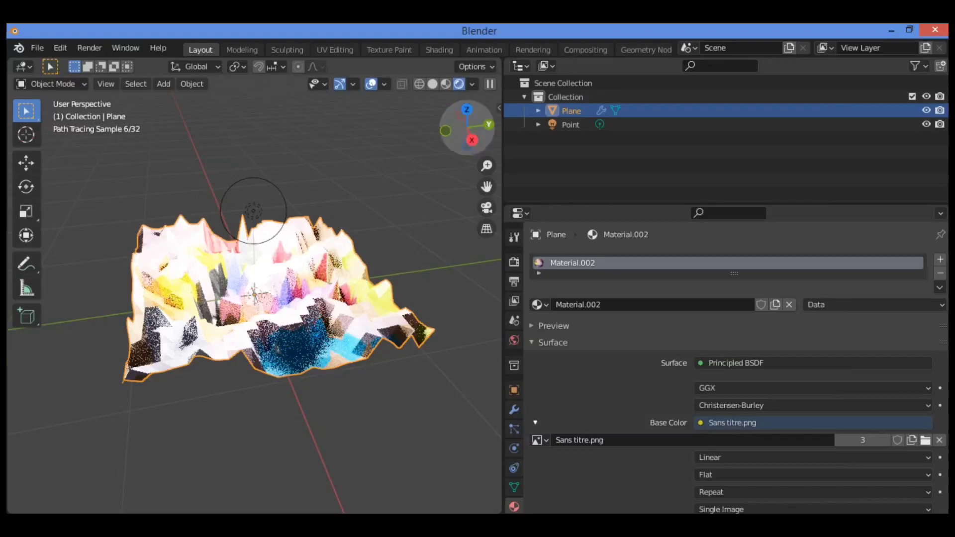
mouse_move(402, 229)
middle_mouse_down()
mouse_move(393, 221)
mouse_move(392, 190)
middle_mouse_up()
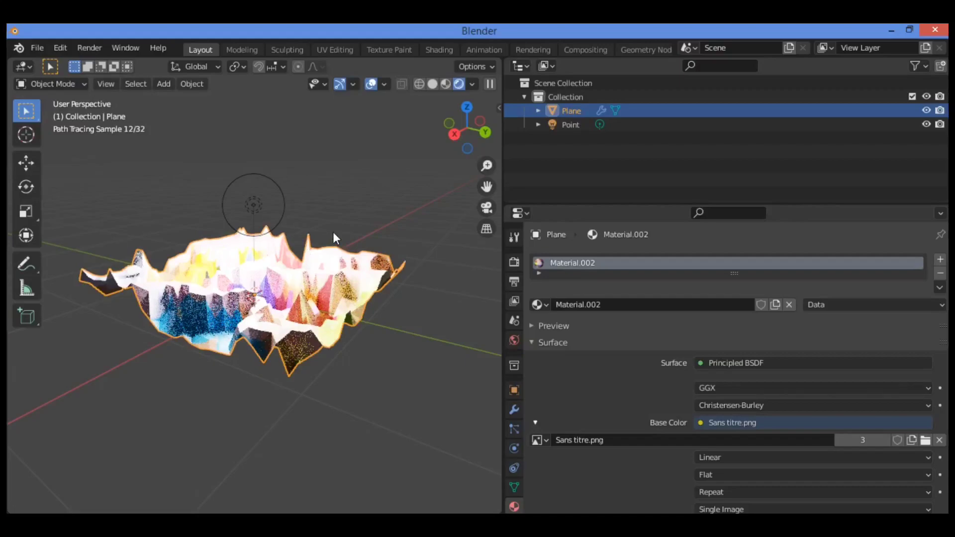
left_click_drag(476, 131, 466, 133)
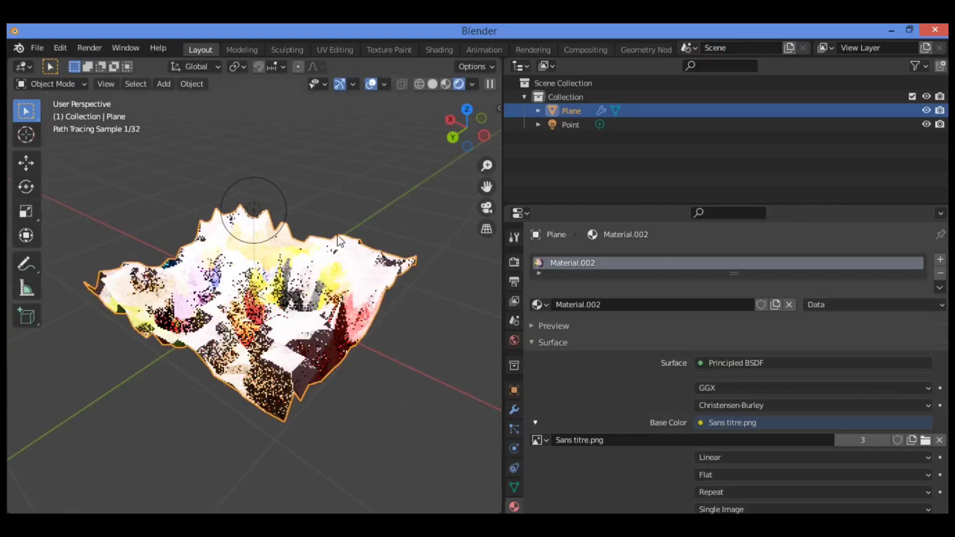